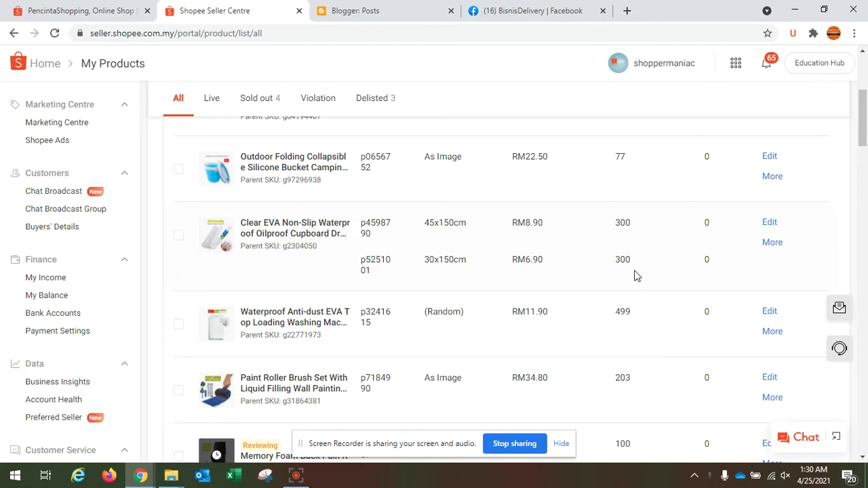
Review the product list in Seller Centre and the PencintaShopping storefront down to its latest products.
scroll(410, 287, up, 4)
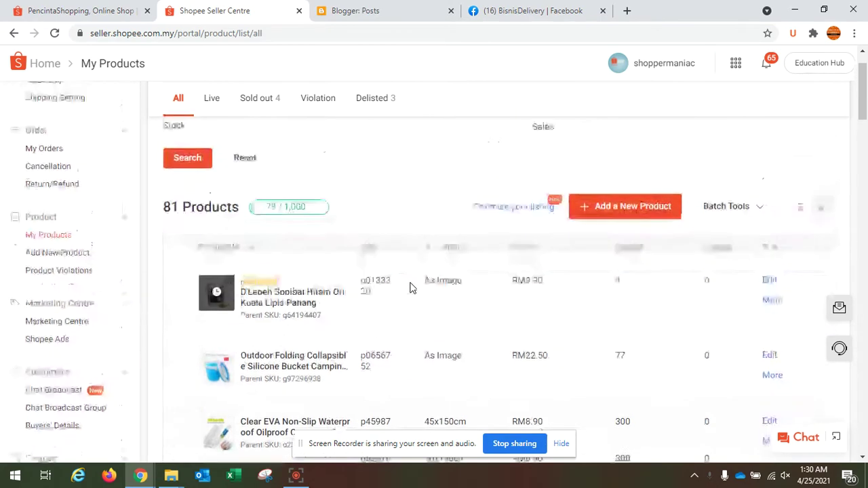
scroll(409, 287, down, 2)
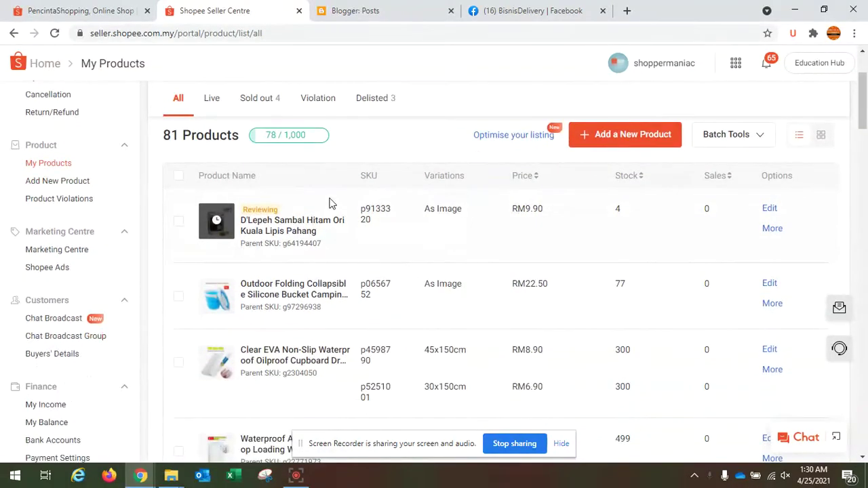
click(126, 10)
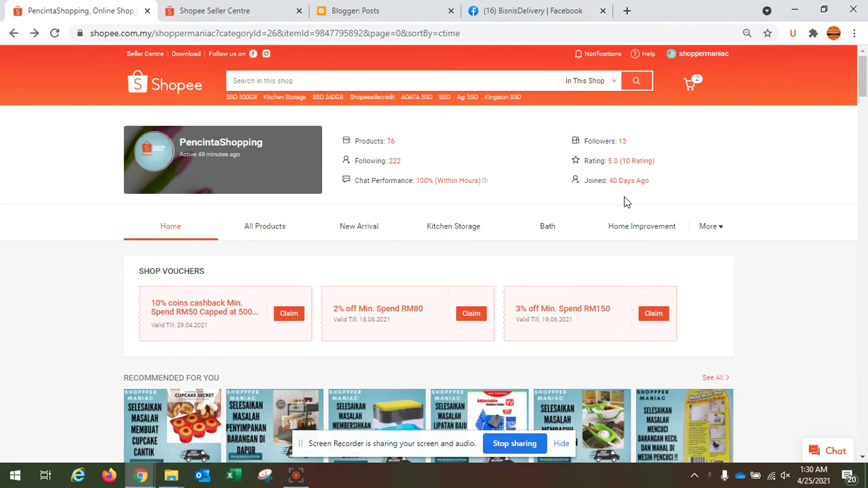
scroll(424, 318, down, 15)
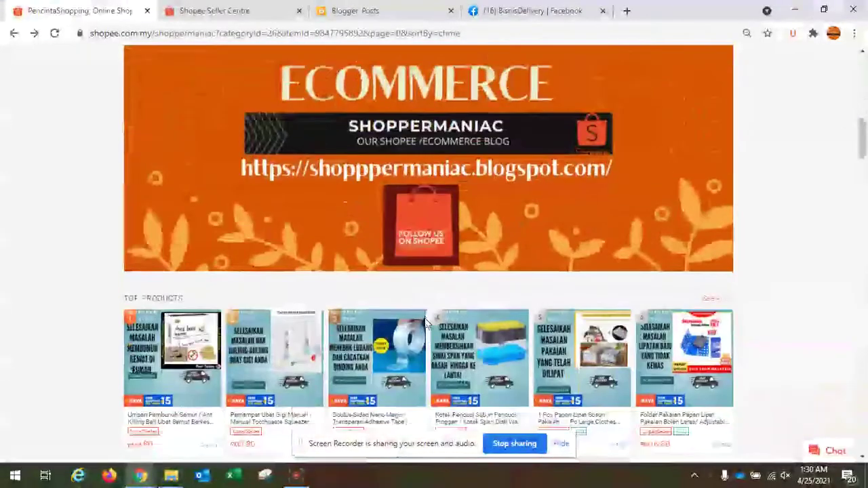
scroll(424, 318, down, 15)
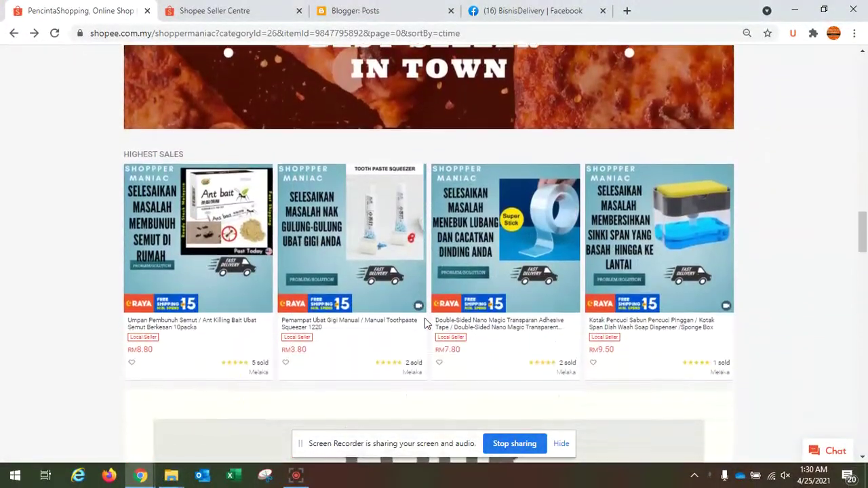
scroll(424, 324, down, 7)
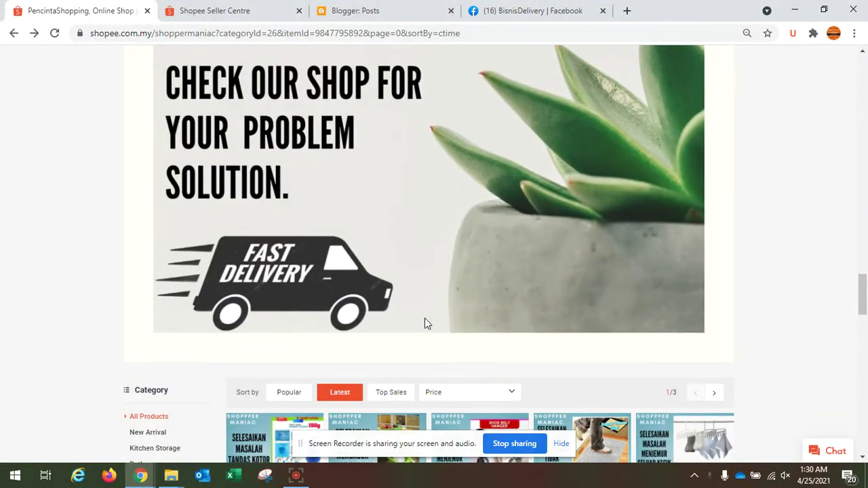
scroll(425, 318, down, 2)
scroll(426, 322, down, 1)
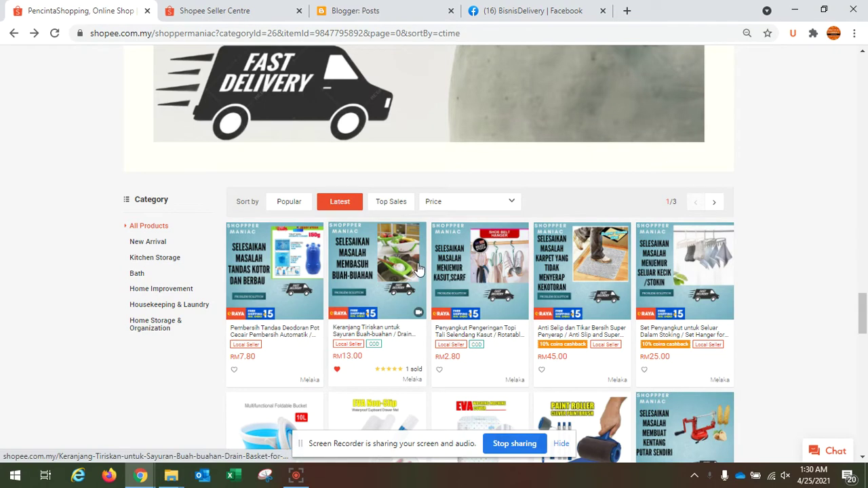
Open Shopee Ads in Seller Centre and examine the Search Ads overall statistics, trend chart and per-product statistics for the past month.
click(245, 18)
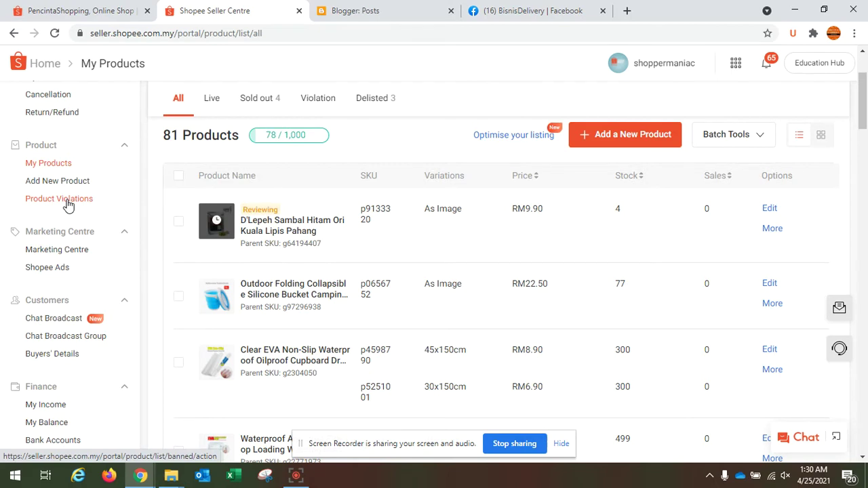
click(65, 272)
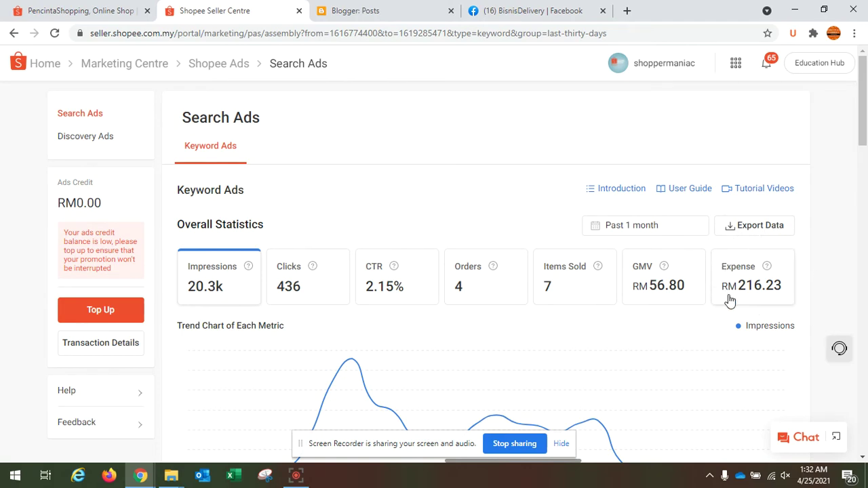
scroll(400, 407, down, 8)
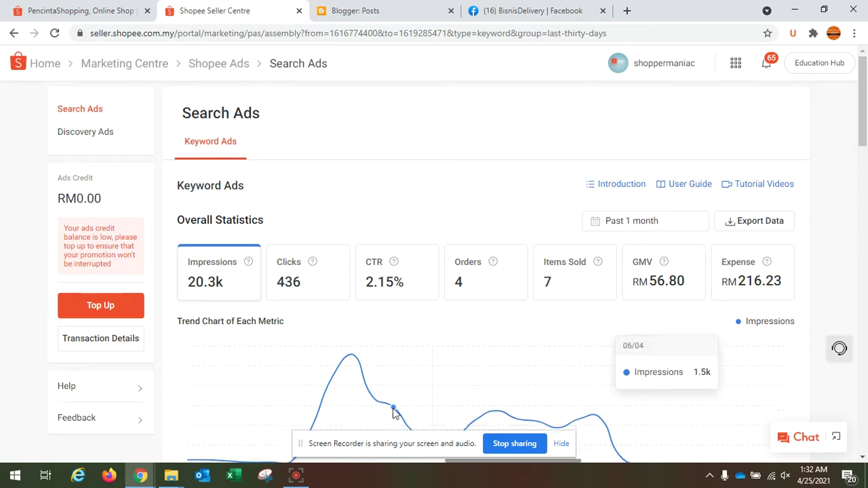
scroll(403, 393, down, 12)
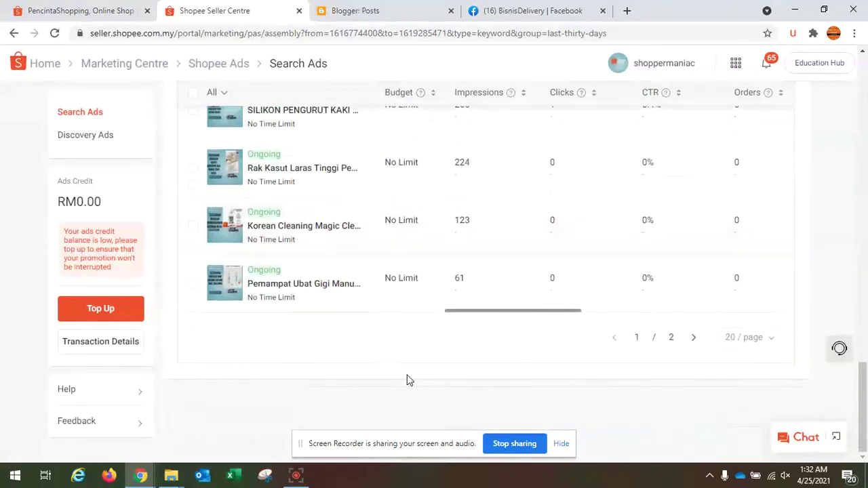
scroll(407, 380, up, 13)
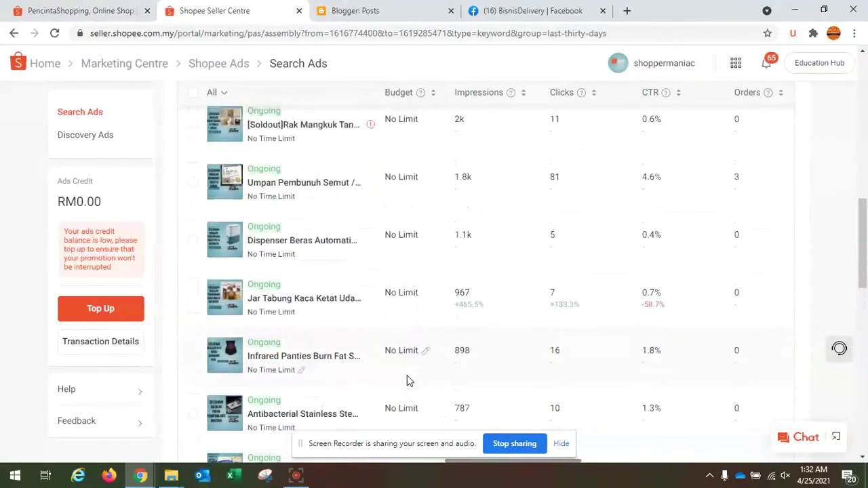
scroll(407, 380, up, 2)
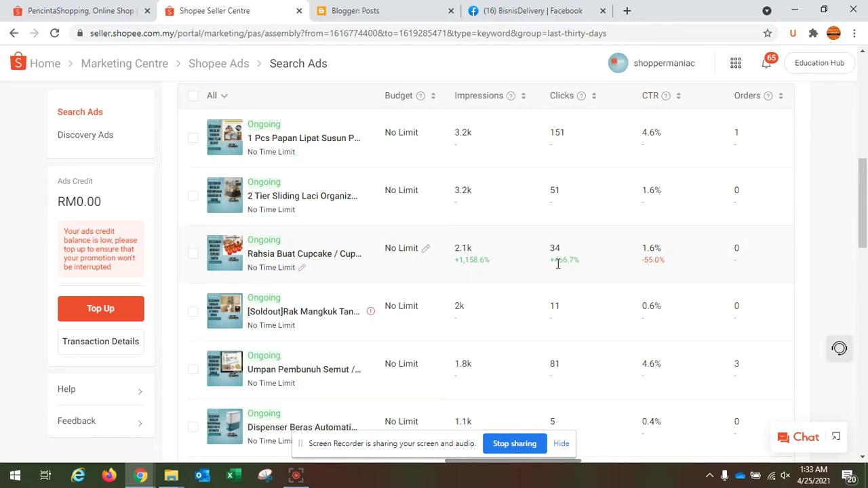
scroll(558, 263, up, 4)
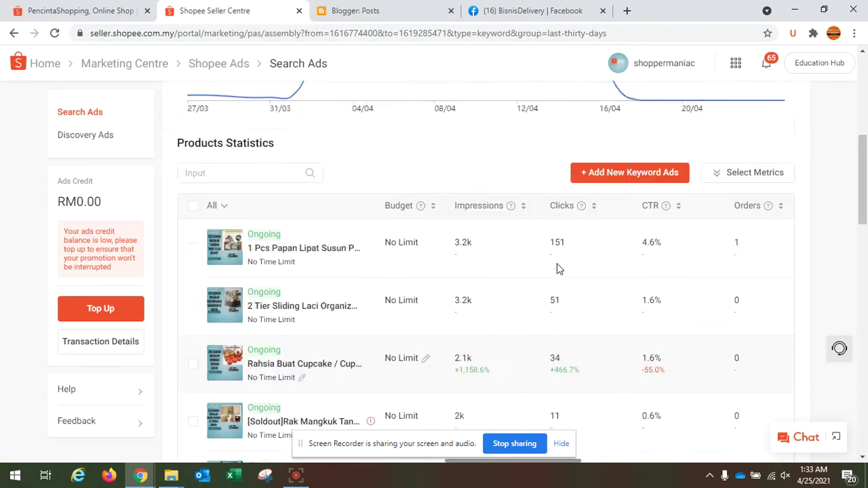
scroll(557, 264, down, 2)
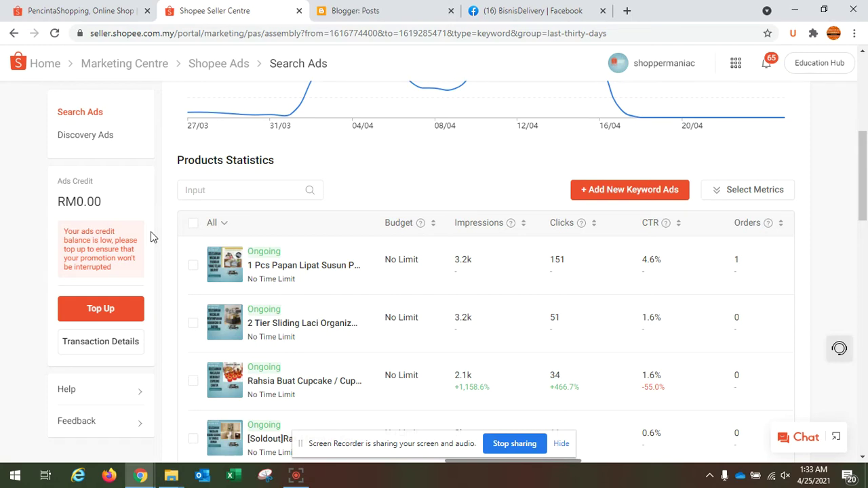
scroll(285, 280, up, 5)
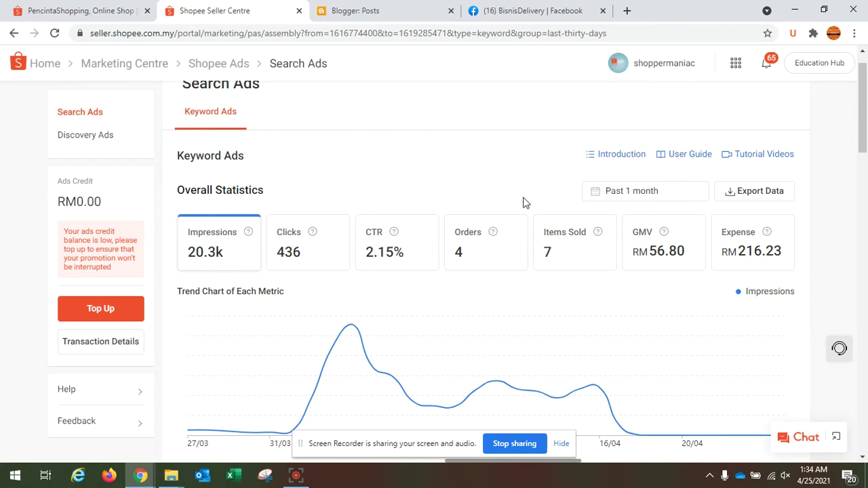
scroll(524, 200, down, 1)
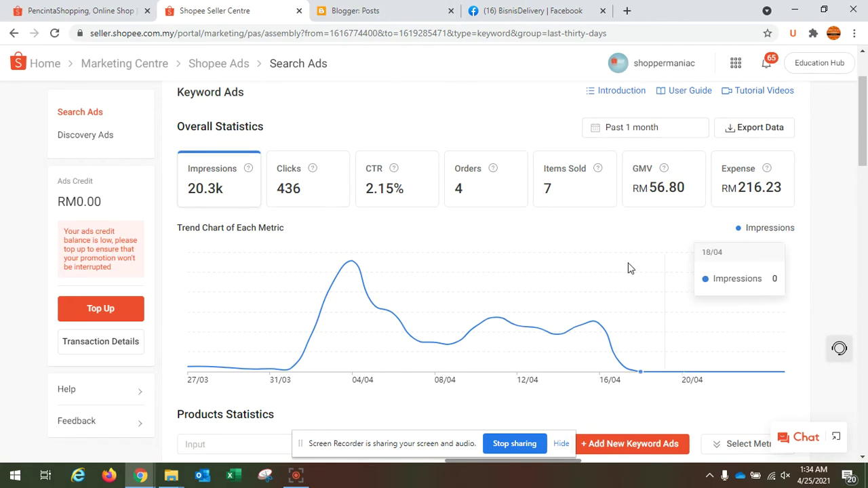
scroll(532, 257, down, 1)
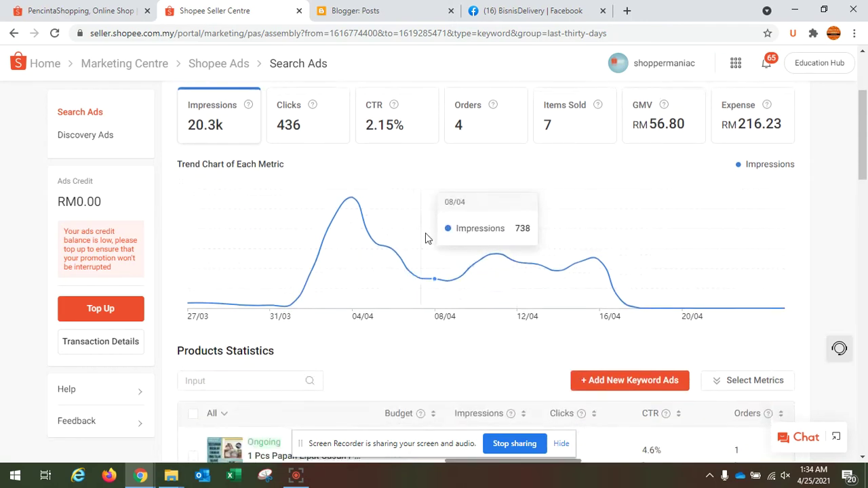
Start a new keyword ad for the Paint Roller Brush Set, finding it by the product name "paint roller".
scroll(615, 223, down, 2)
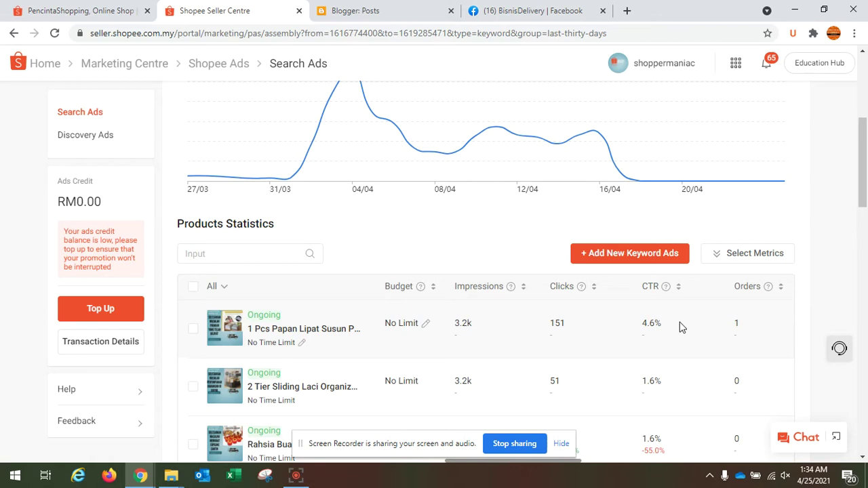
click(626, 255)
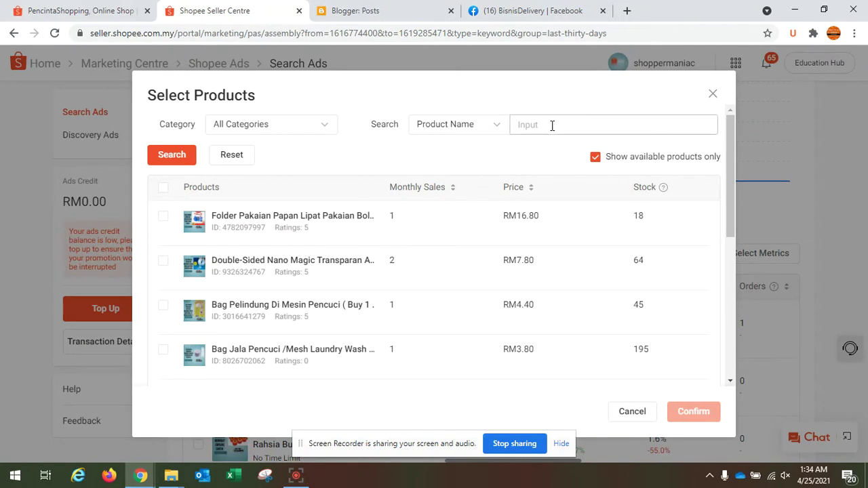
text(paint roller)
key(Return)
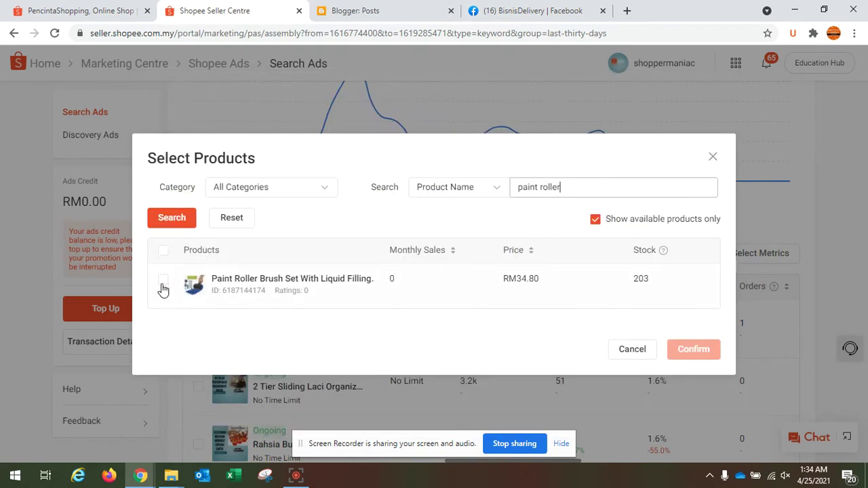
click(163, 279)
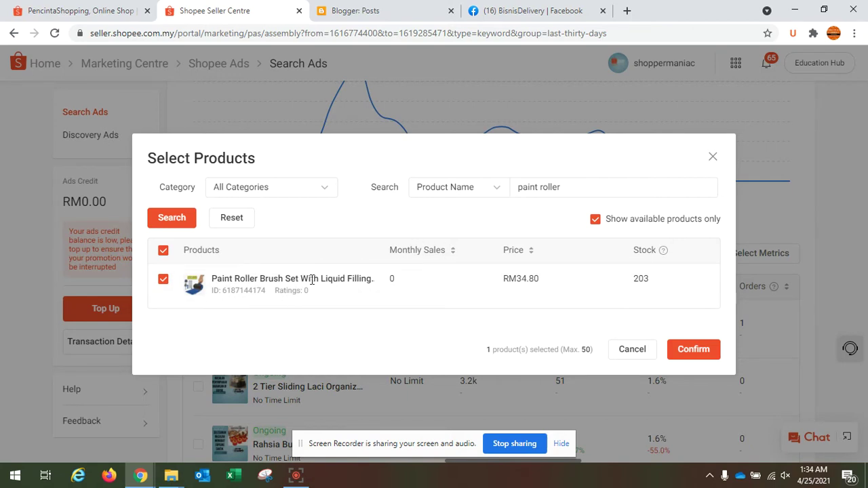
click(692, 350)
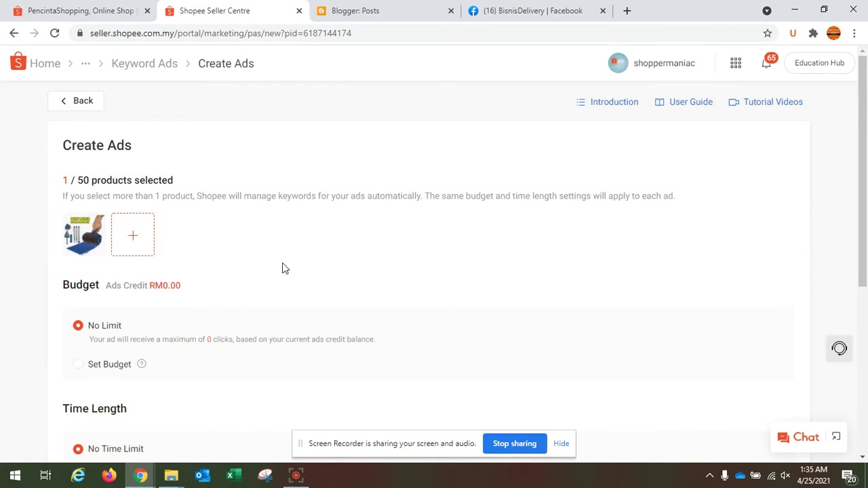
Turn off automatic keyword selection for the new ad and add the recommended keywords manually.
scroll(281, 278, down, 3)
scroll(282, 289, up, 3)
scroll(434, 267, down, 4)
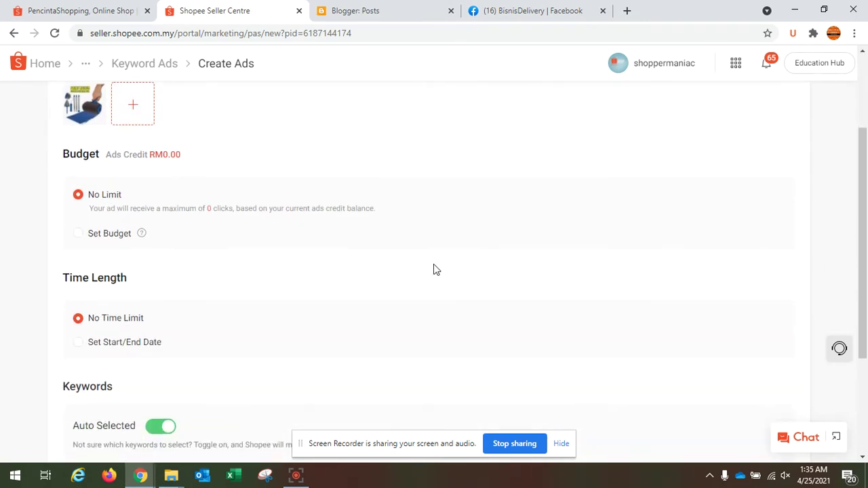
scroll(222, 262, up, 1)
scroll(142, 229, up, 2)
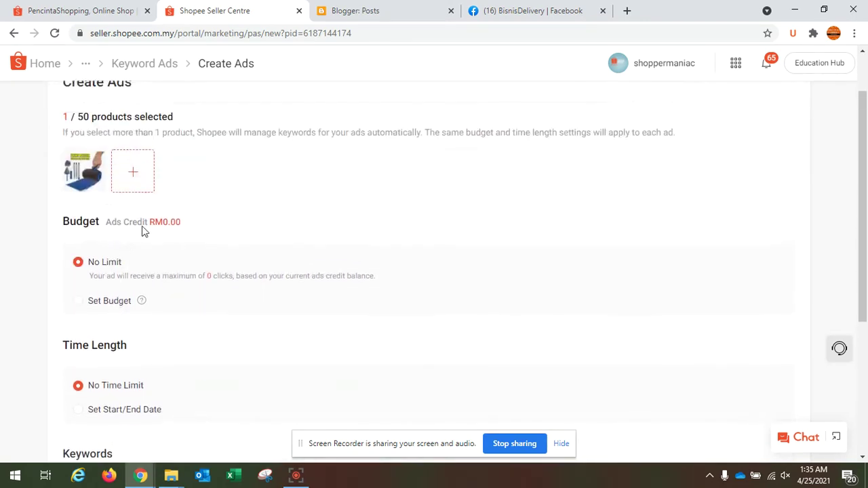
scroll(224, 244, down, 1)
scroll(223, 244, down, 3)
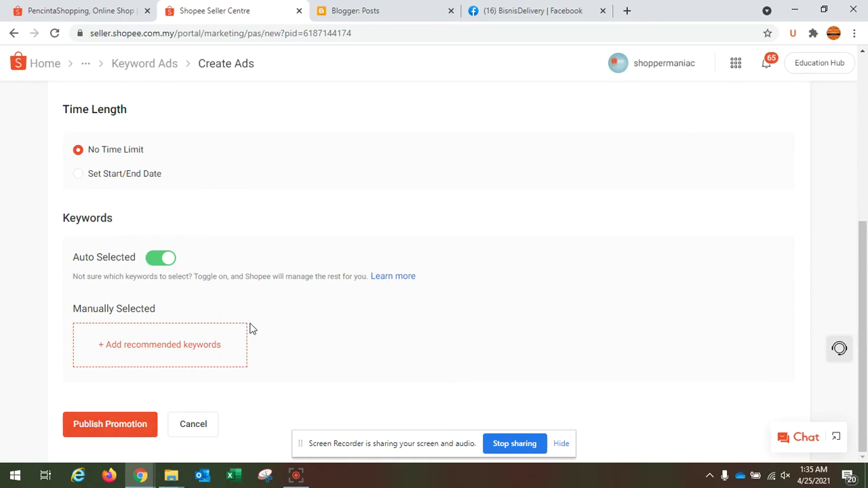
click(158, 266)
click(171, 347)
Examine the recommended keywords' search volumes, match types and suggested bid prices across the whole list.
scroll(370, 237, down, 5)
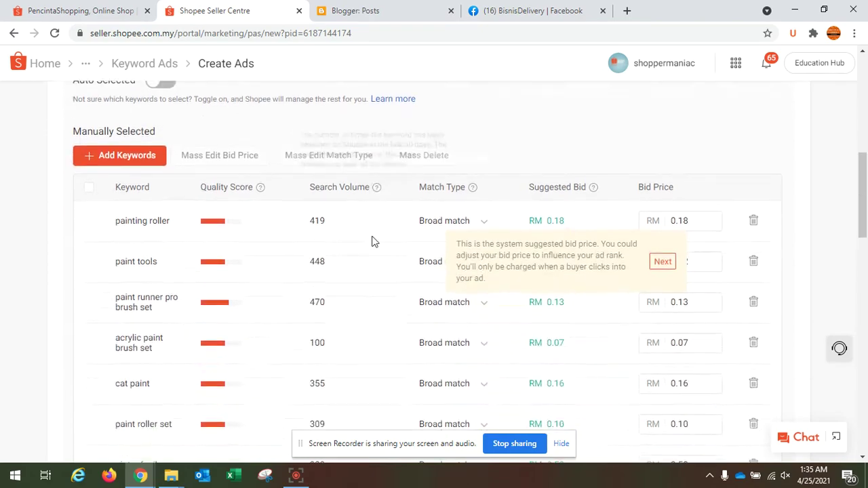
scroll(372, 241, down, 10)
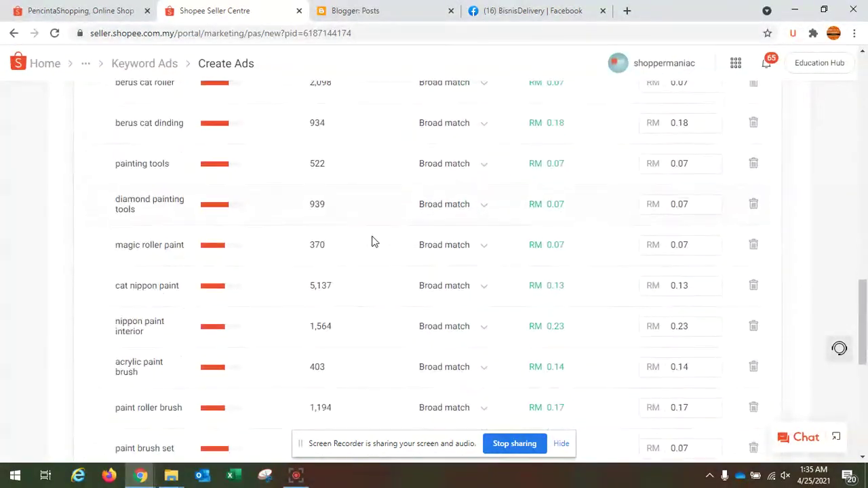
scroll(372, 242, down, 2)
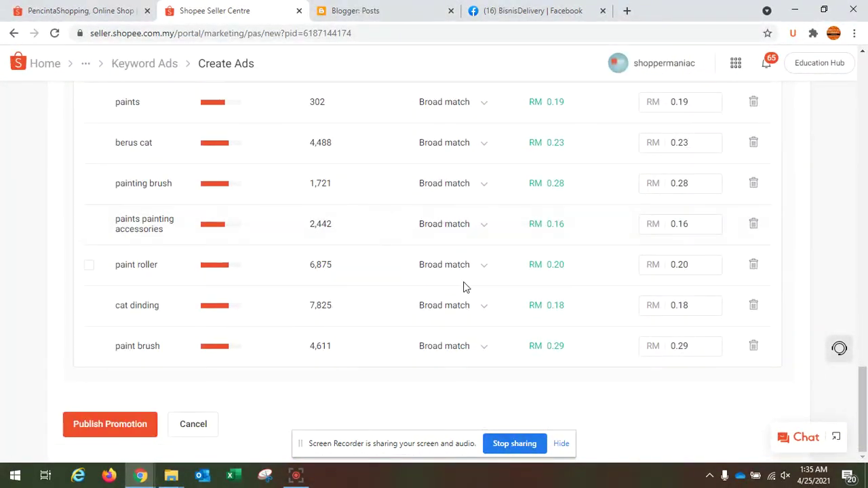
scroll(465, 288, up, 3)
scroll(465, 287, up, 8)
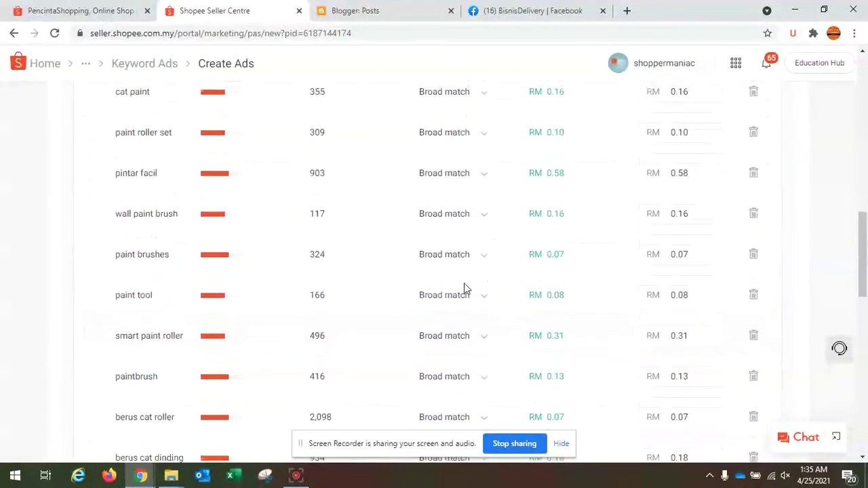
scroll(466, 292, up, 4)
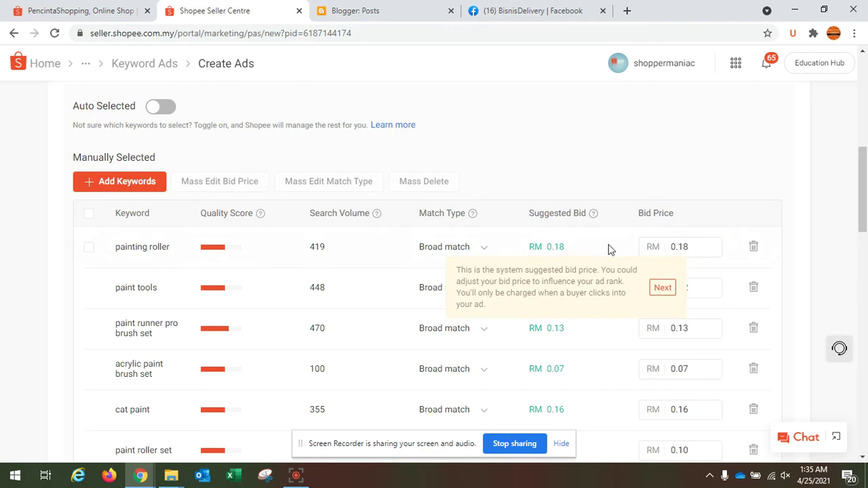
scroll(334, 295, down, 2)
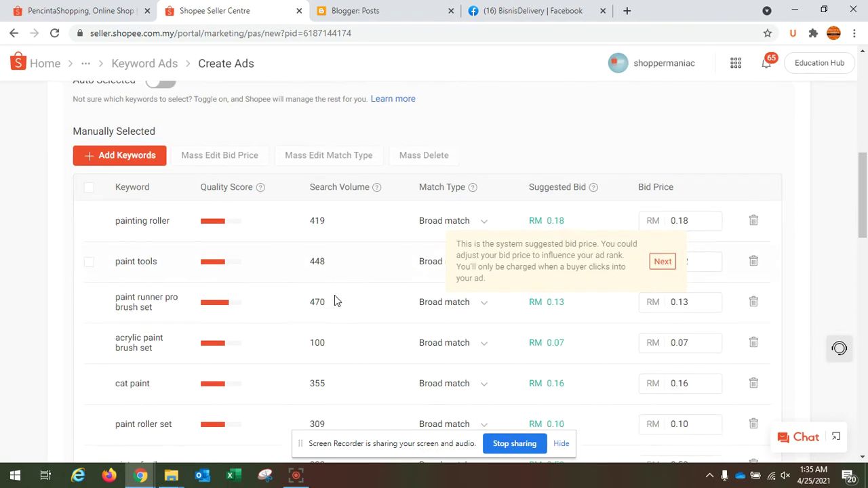
scroll(332, 295, down, 5)
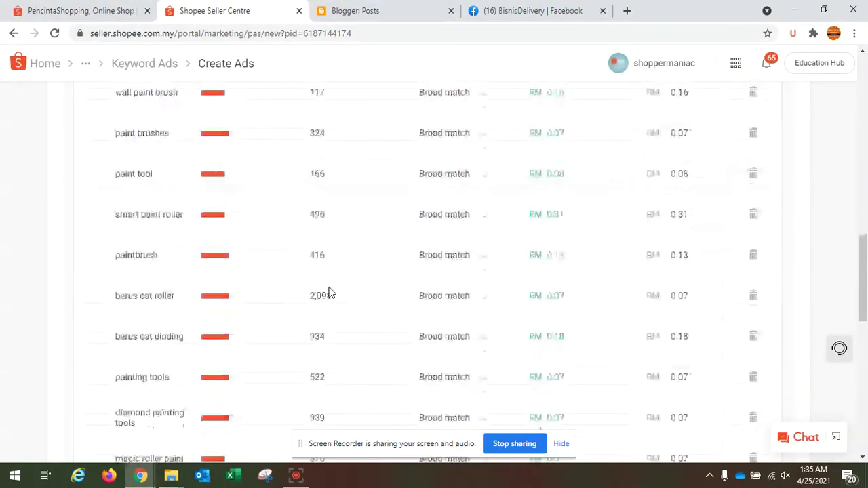
scroll(329, 290, down, 2)
scroll(330, 291, down, 2)
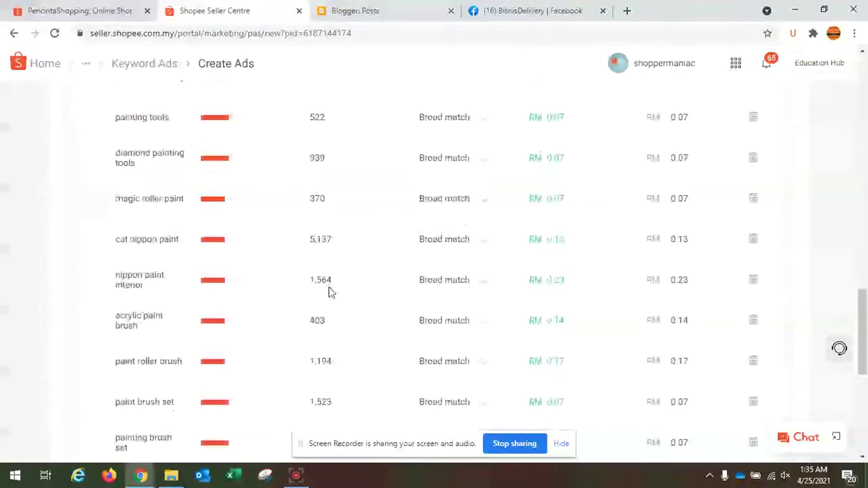
scroll(330, 291, down, 3)
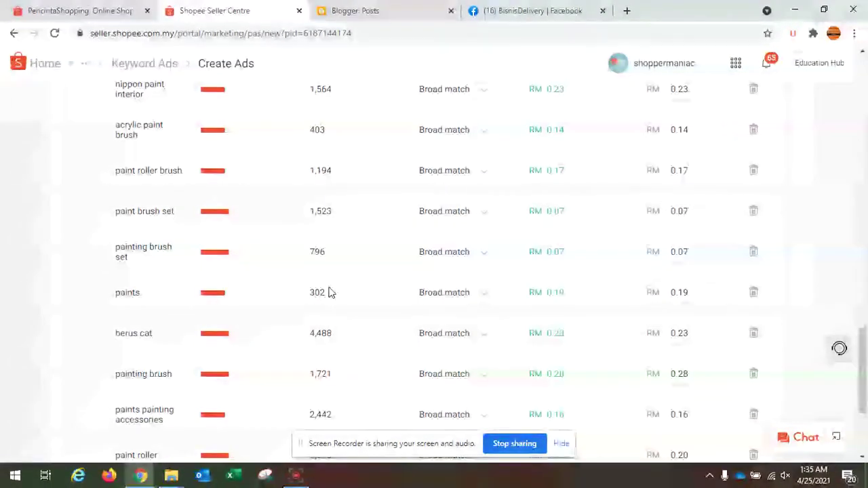
Delete all the recommended keywords from the ad's manually selected keyword list.
scroll(330, 292, down, 3)
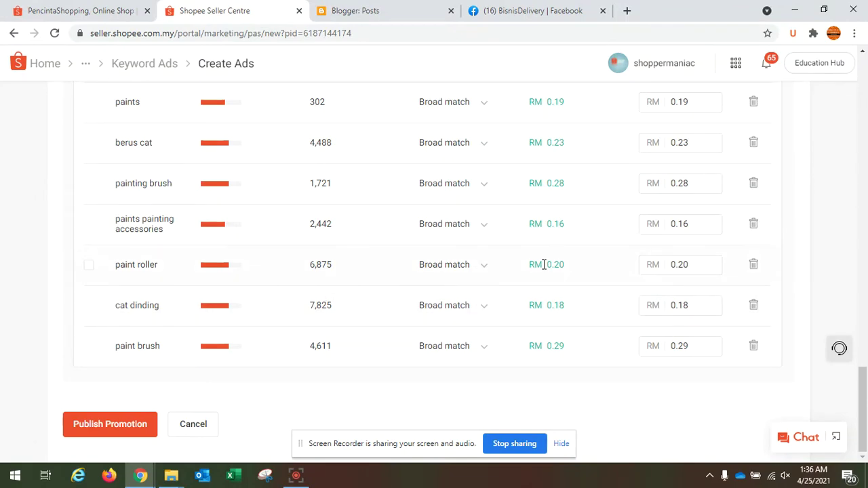
scroll(579, 305, up, 10)
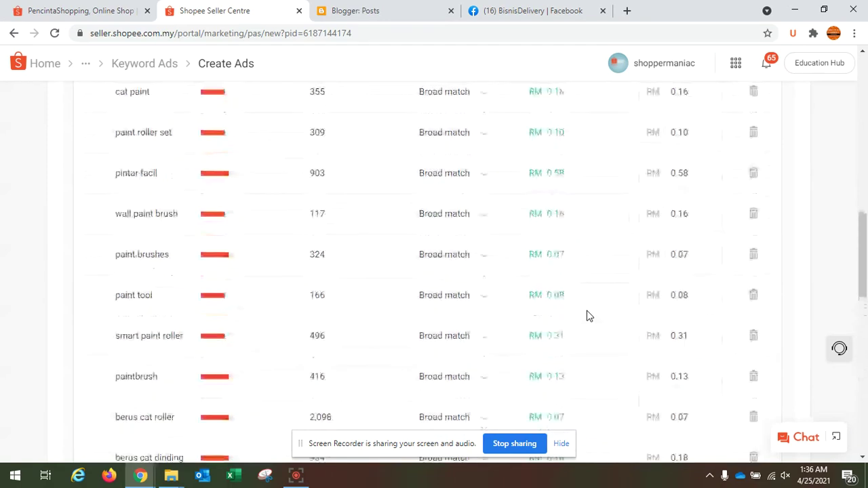
scroll(588, 316, down, 2)
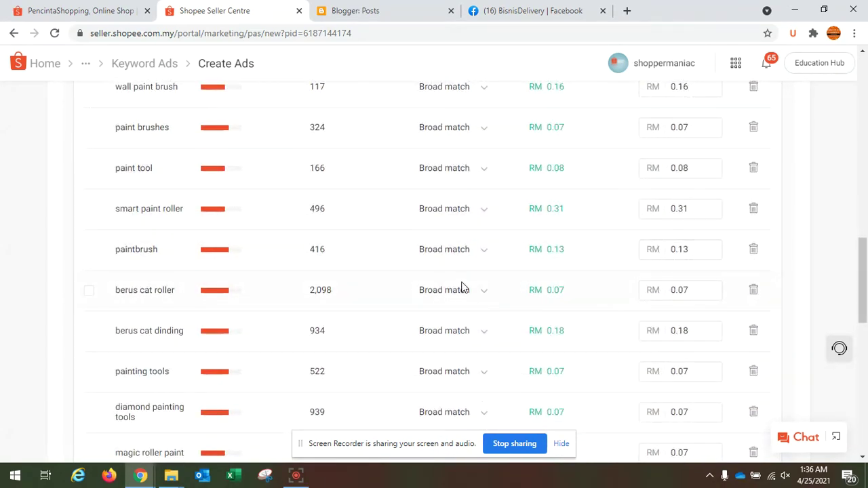
scroll(461, 287, up, 2)
scroll(461, 286, up, 4)
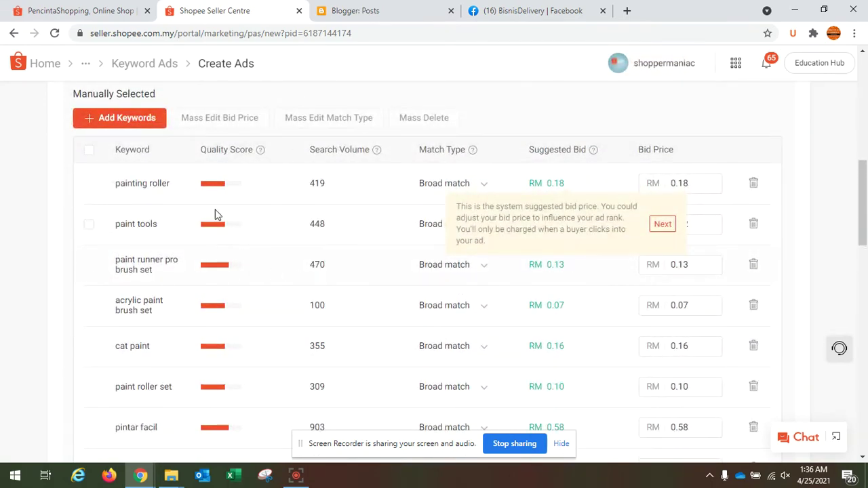
scroll(203, 209, up, 2)
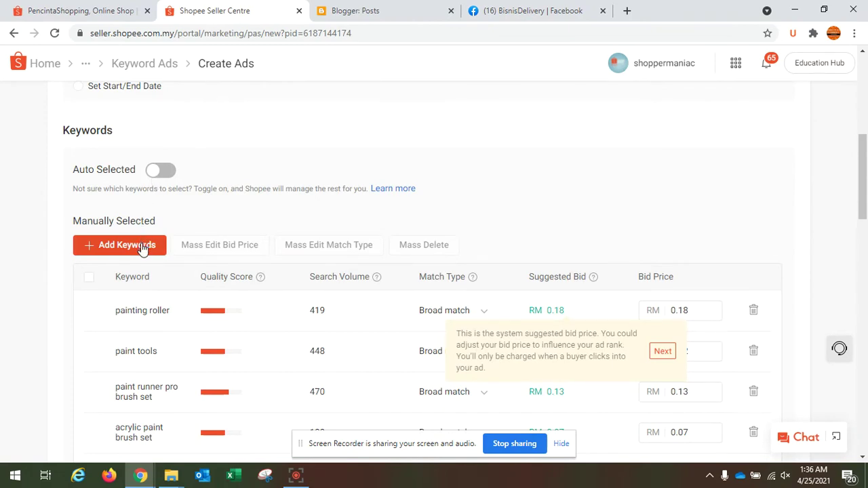
click(89, 278)
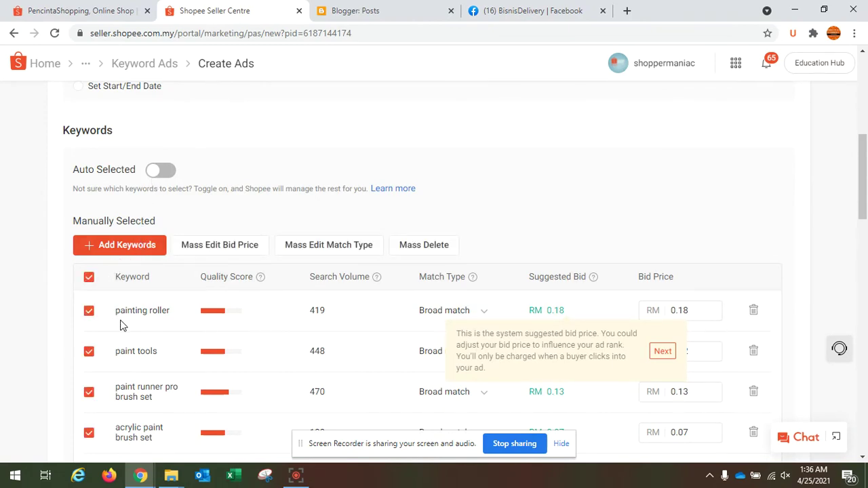
click(425, 247)
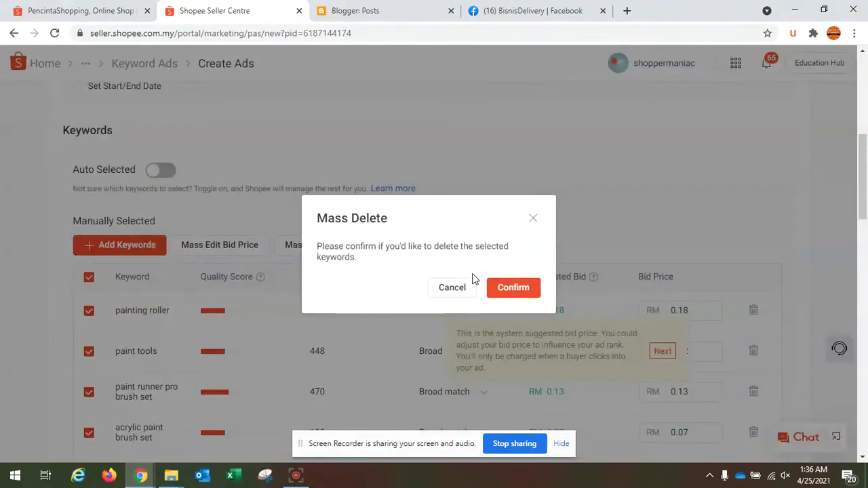
click(512, 289)
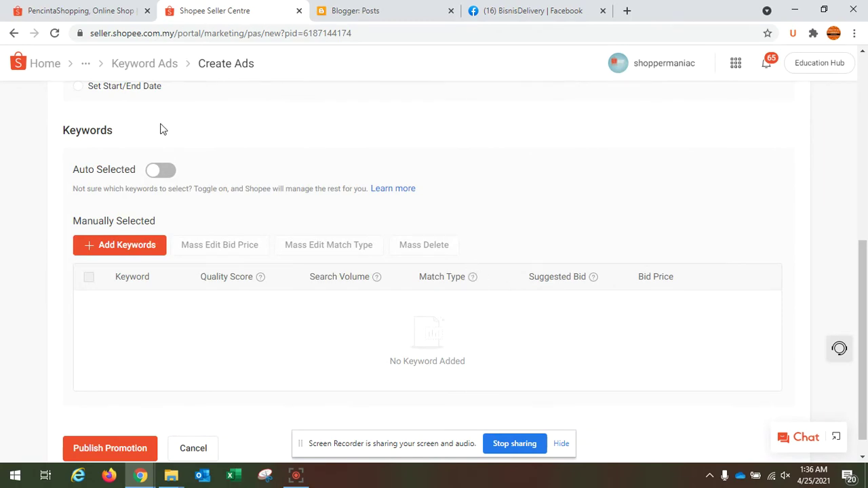
Start adding keywords again and pick only "paint brush" and "paint roller" from the suggested ones.
click(134, 249)
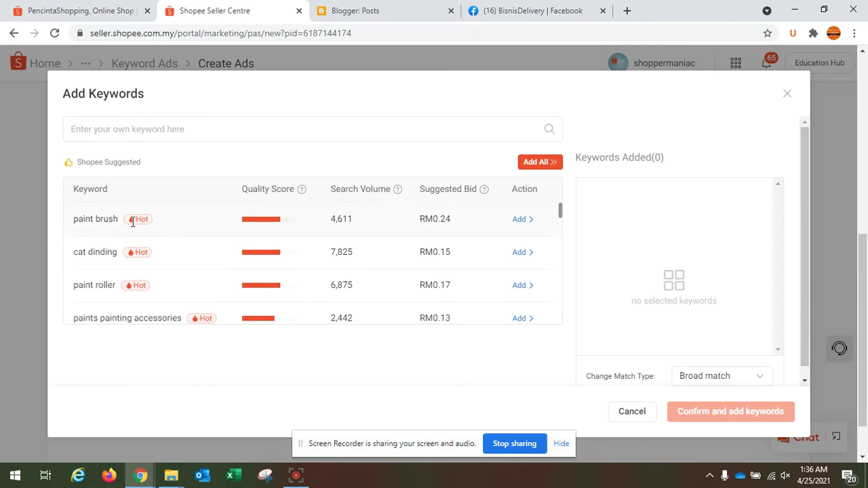
click(527, 224)
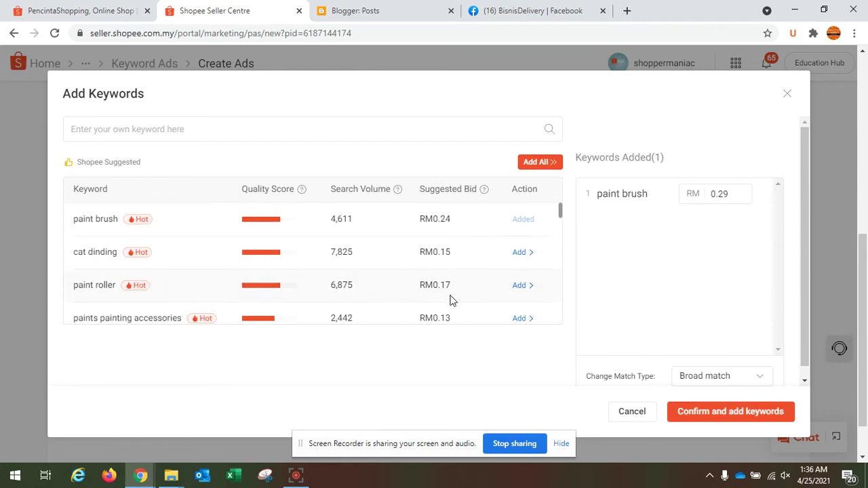
click(524, 293)
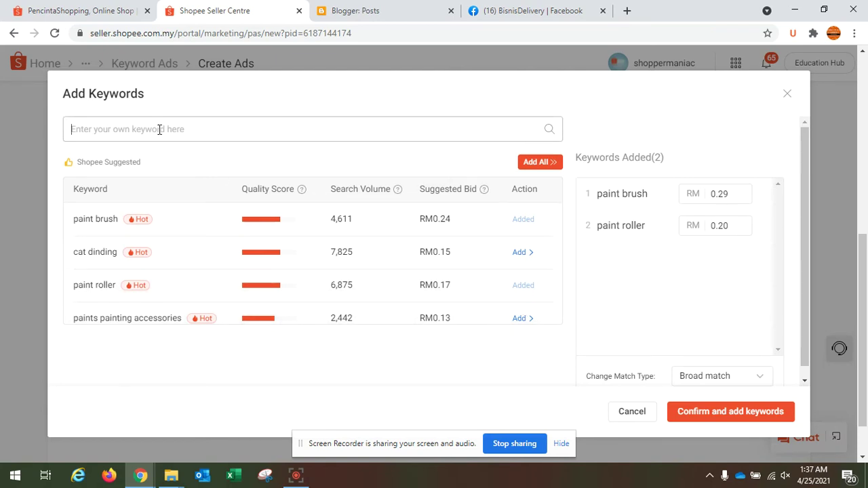
Look up the custom keyword "pemberus cat" among the keyword suggestions.
text(pember)
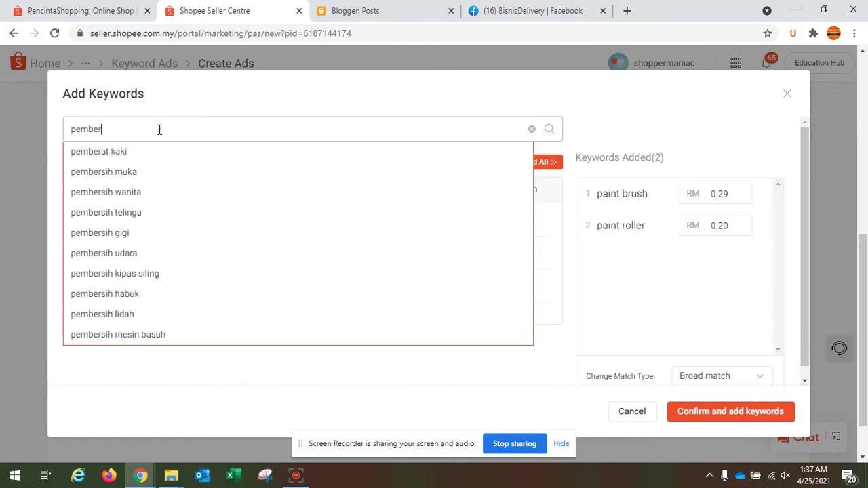
text(us cat)
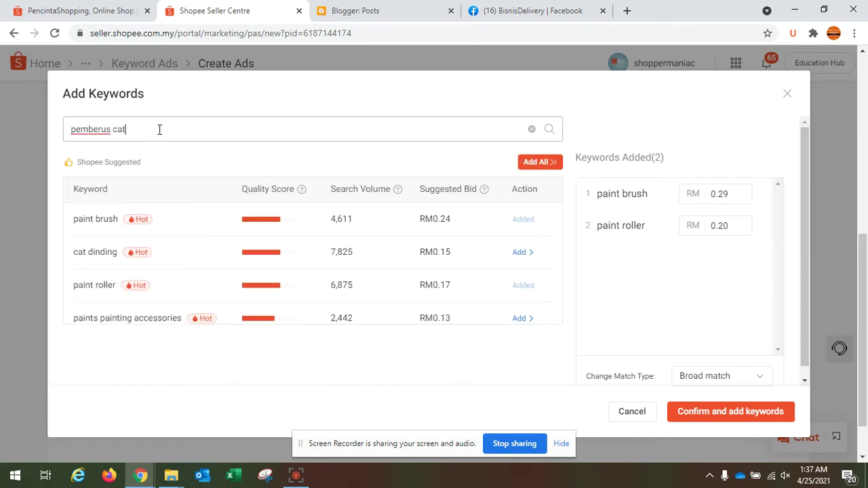
key(BackSpace)
key(BackSpace)
key(BackSpace)
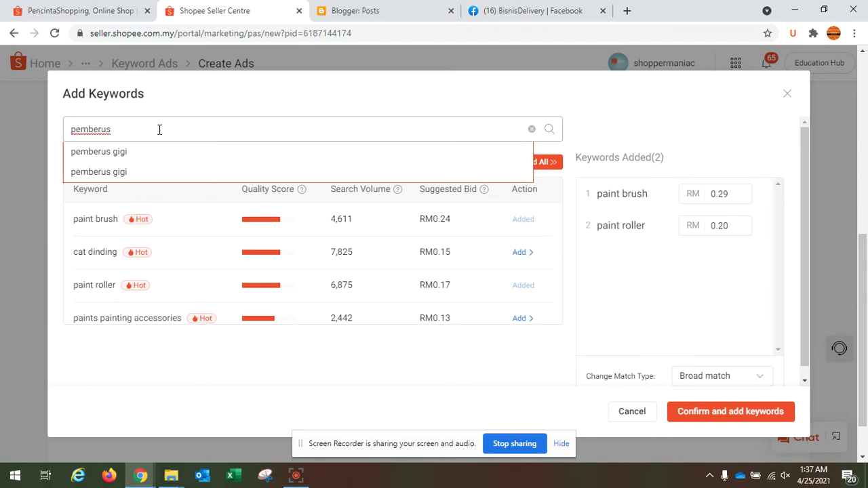
text(a)
key(BackSpace)
key(BackSpace)
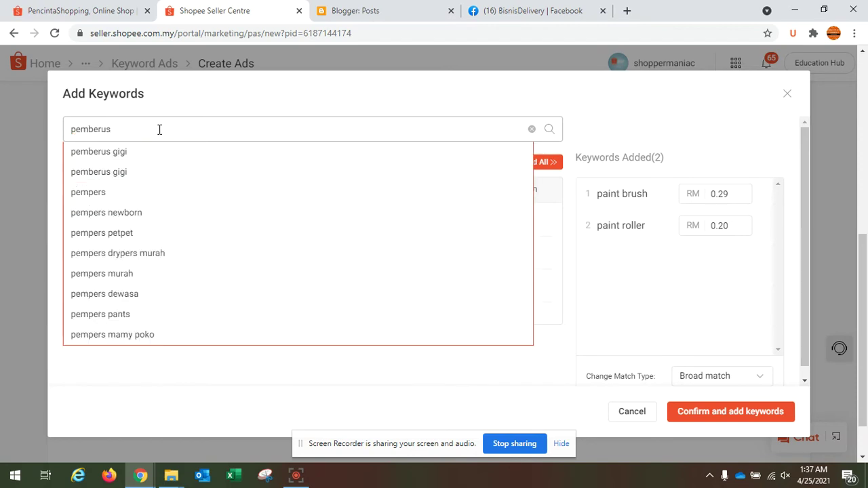
text(cat)
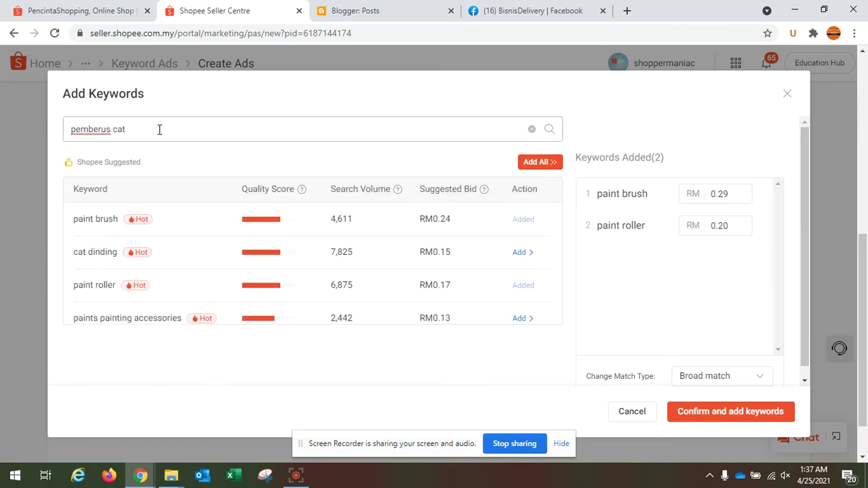
Search for the keyword "cat berus" to check its search volume and suggested bid.
key(BackSpace)
key(BackSpace)
key(BackSpace)
key(BackSpace)
key(BackSpace)
key(BackSpace)
key(BackSpace)
key(BackSpace)
key(BackSpace)
key(BackSpace)
key(BackSpace)
key(BackSpace)
text(ca)
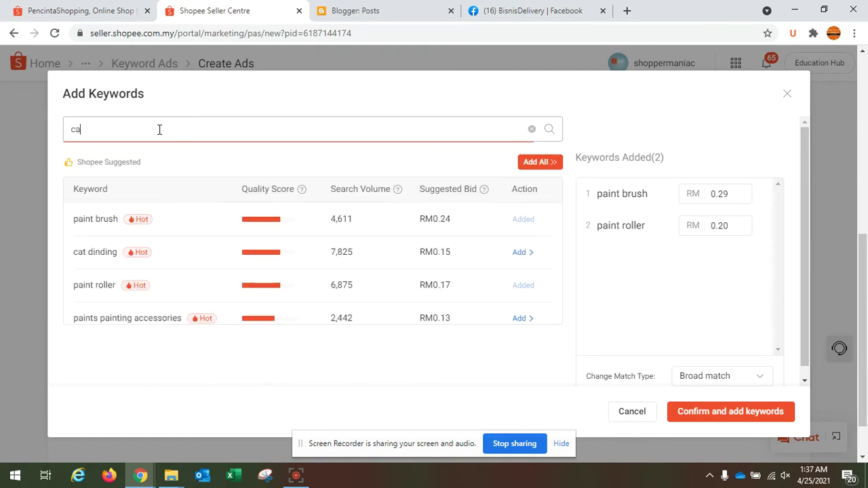
text(t)
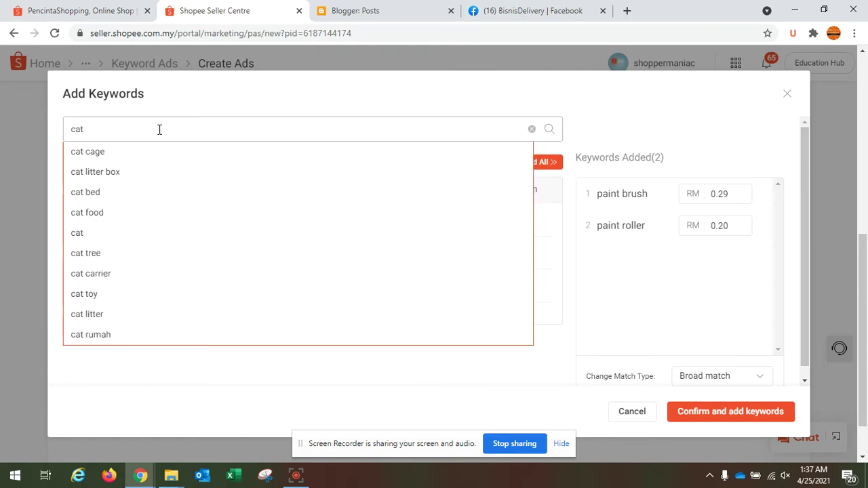
text( berus)
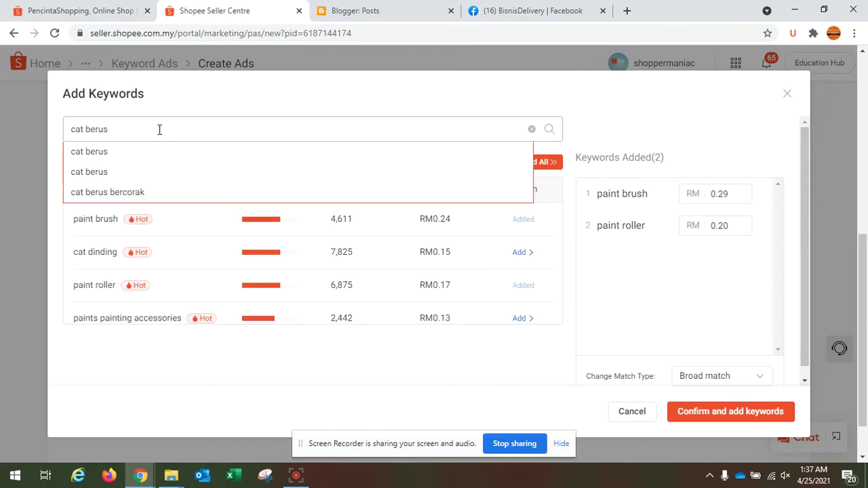
click(106, 151)
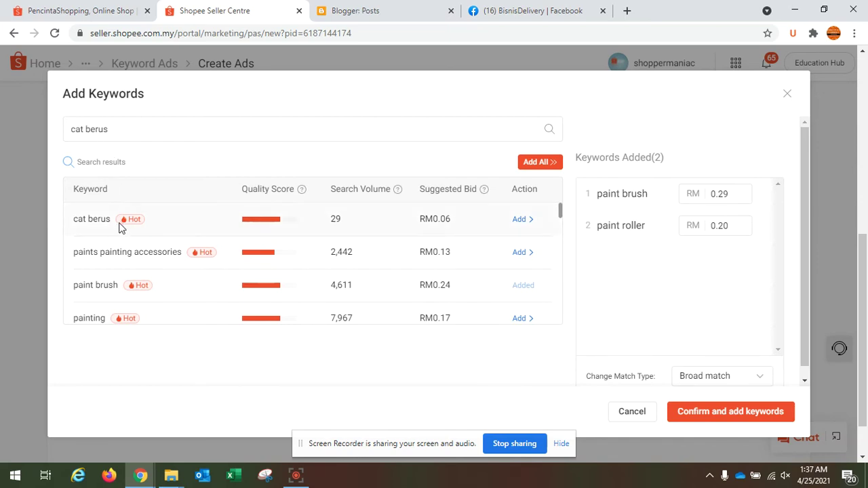
Search for the keyword "cat rumah" to check its search volume and suggested bid.
click(86, 135)
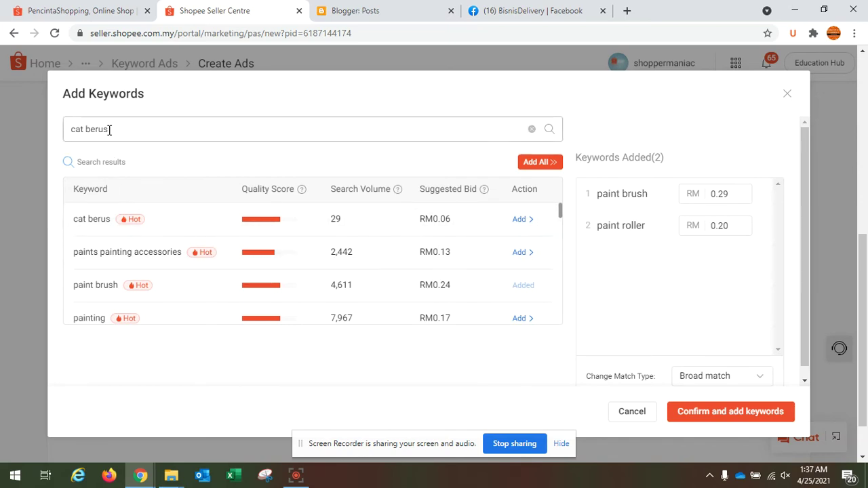
text(ruma)
key(BackSpace)
key(BackSpace)
key(BackSpace)
key(BackSpace)
key(BackSpace)
key(BackSpace)
key(BackSpace)
key(BackSpace)
key(BackSpace)
key(BackSpace)
key(BackSpace)
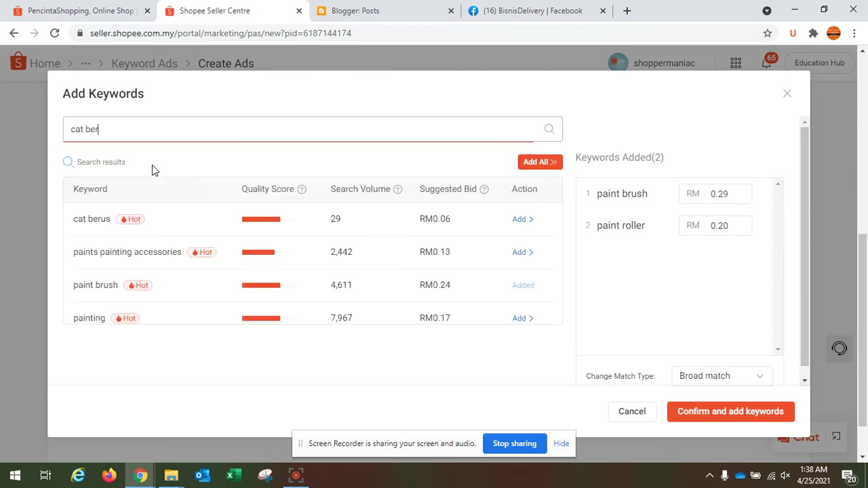
text(rumah)
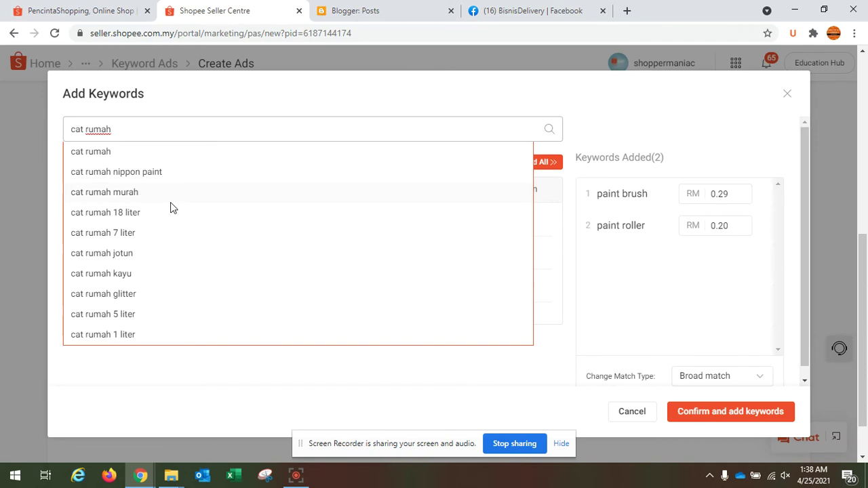
click(160, 155)
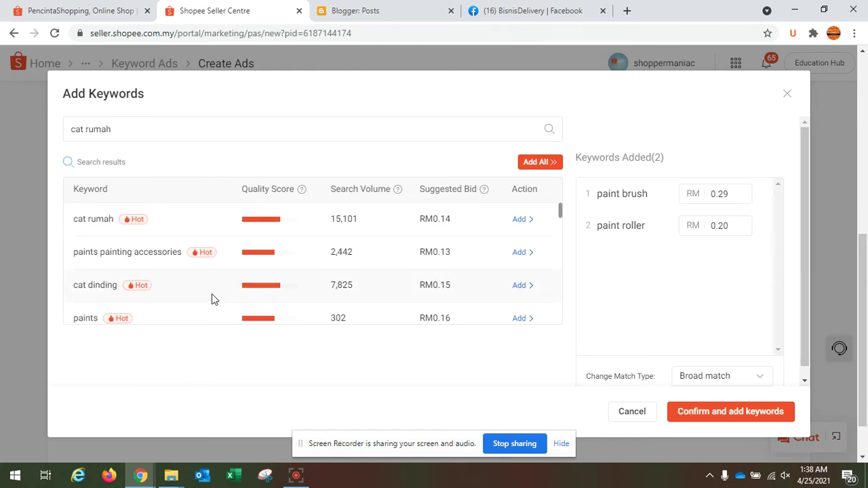
drag(113, 128, 3, 174)
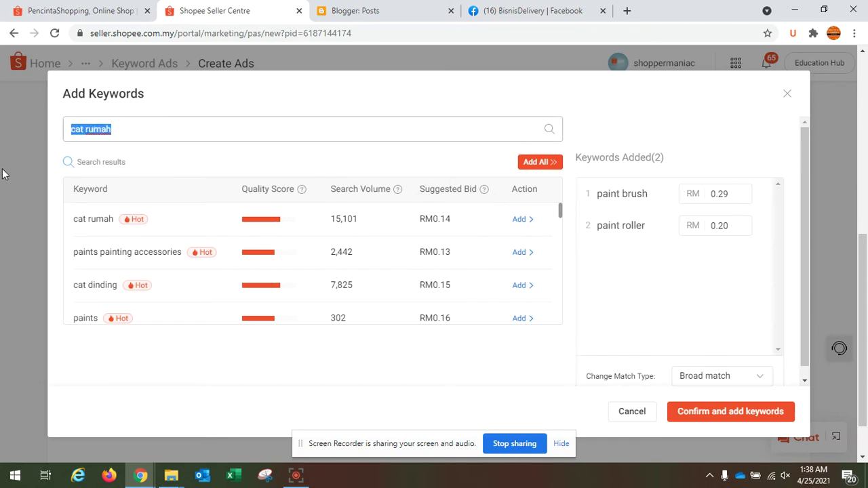
text(pember)
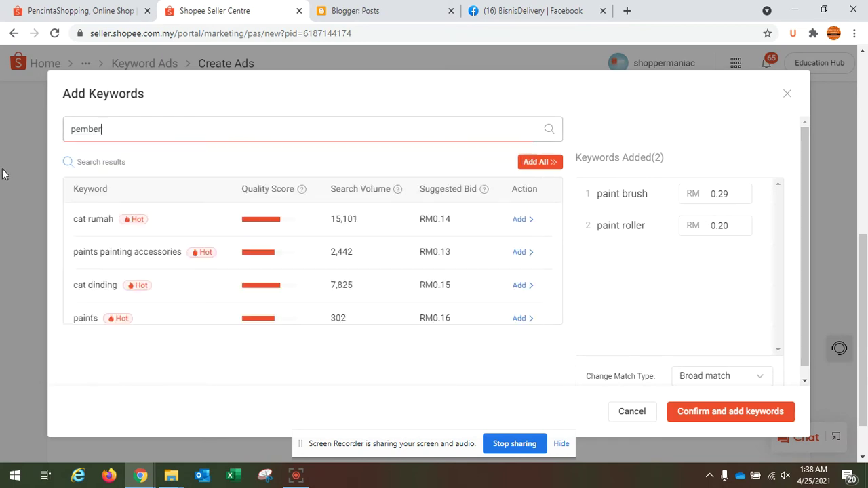
key(BackSpace)
key(BackSpace)
key(BackSpace)
key(BackSpace)
key(BackSpace)
key(BackSpace)
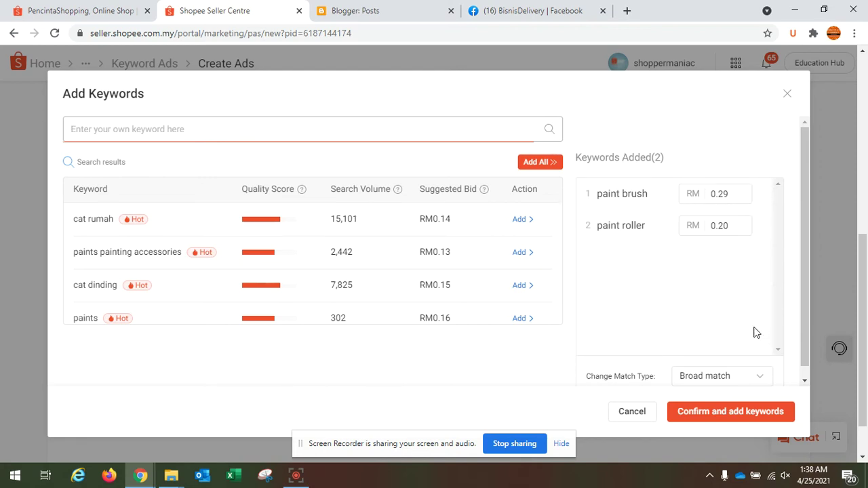
Set the match type of the two chosen keywords to Exact match and add them to the ad.
scroll(597, 299, down, 1)
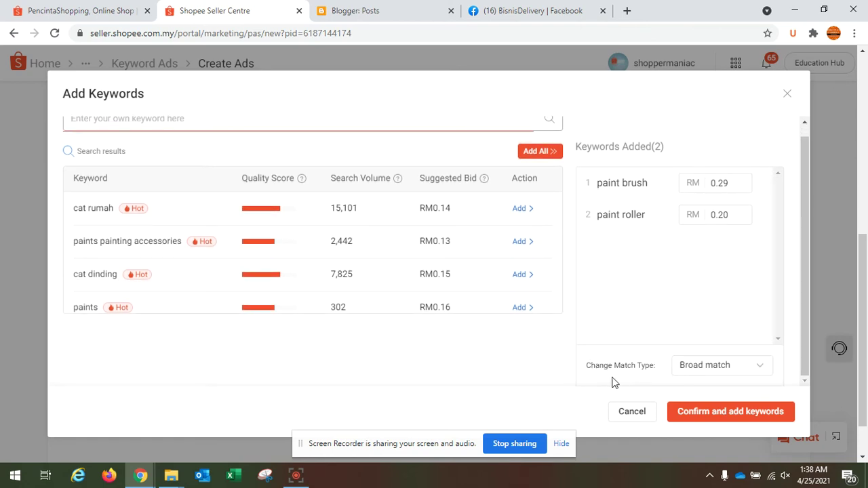
click(709, 369)
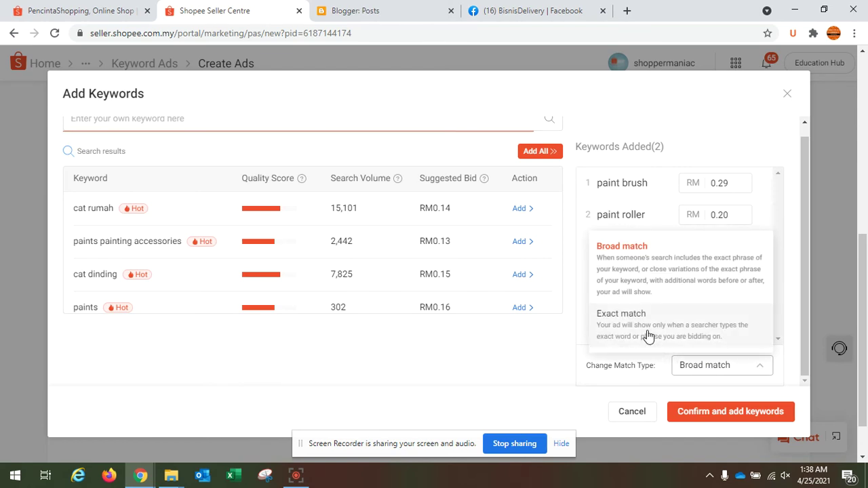
click(648, 332)
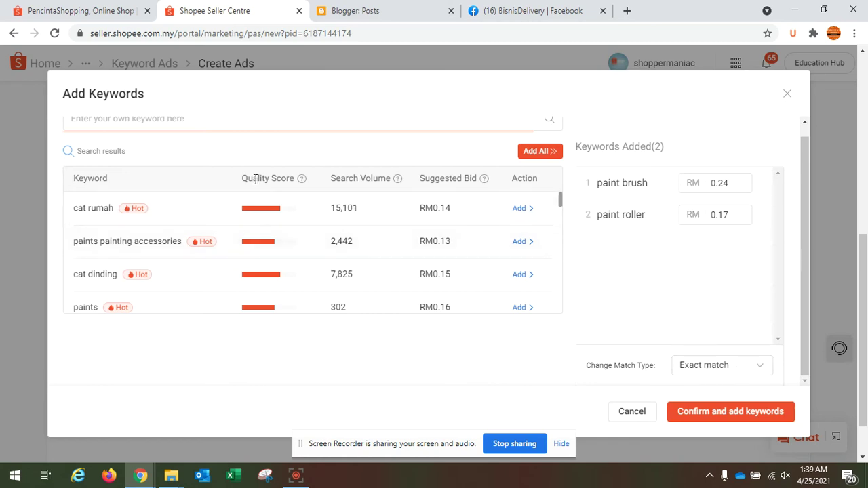
click(741, 421)
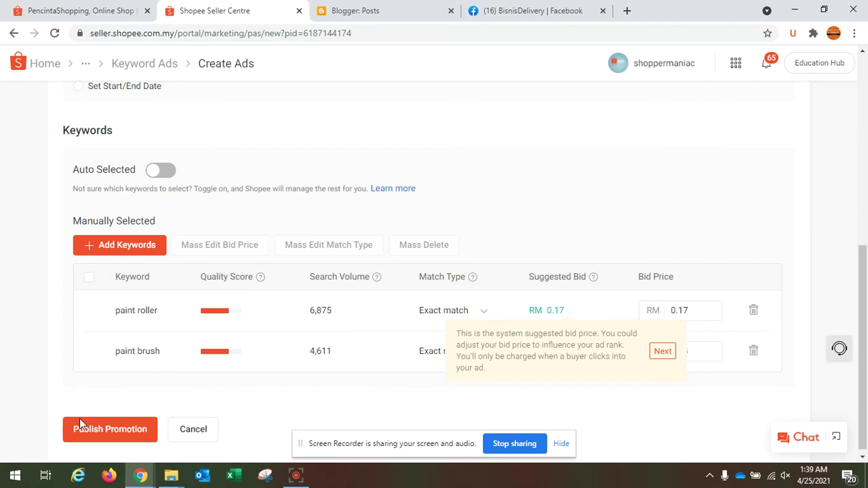
Publish the keyword ad and a Discovery Ad for the same product at RM 0.04 per click, leaving the credit top-up page without purchasing.
click(98, 440)
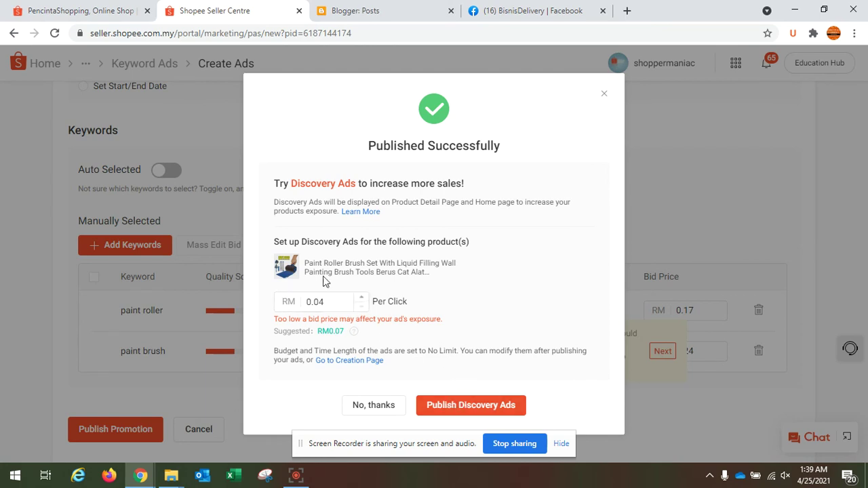
click(481, 406)
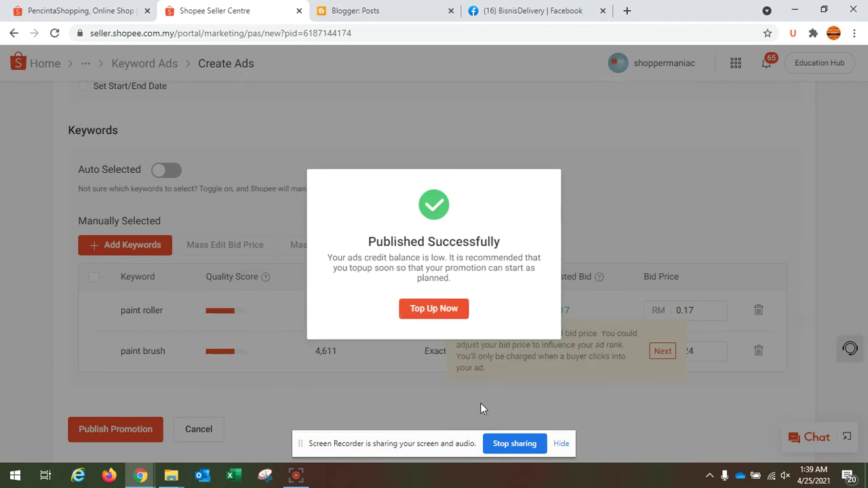
click(434, 309)
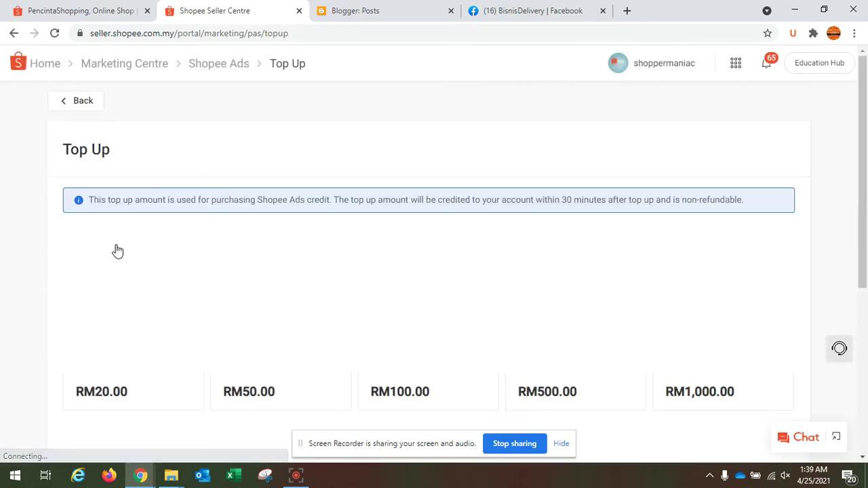
click(80, 100)
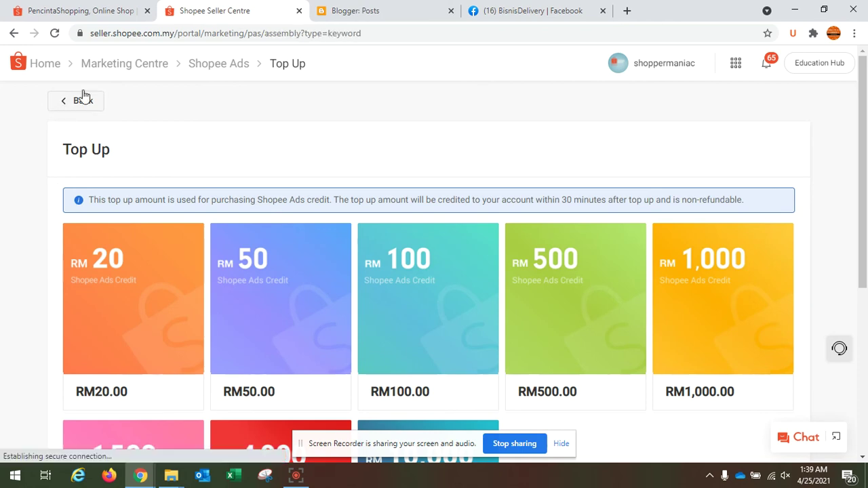
Leave the top-up page and open the Shopee Ads overview through the Marketing Centre.
click(215, 65)
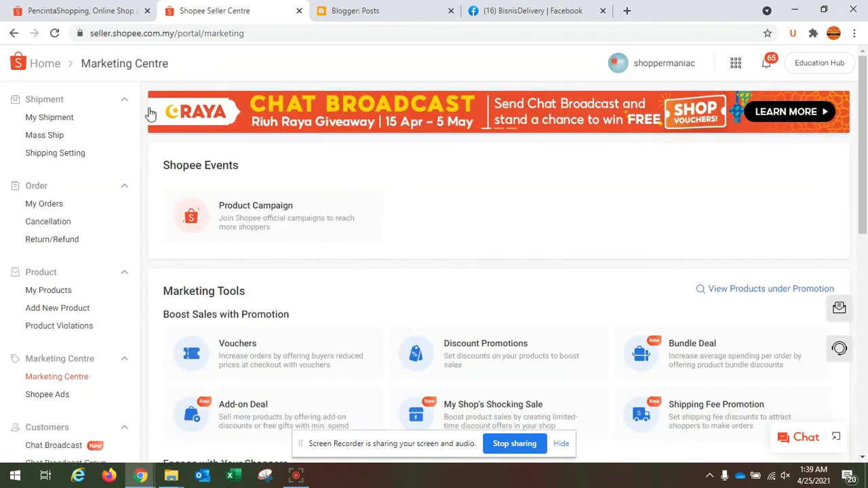
scroll(72, 357, down, 2)
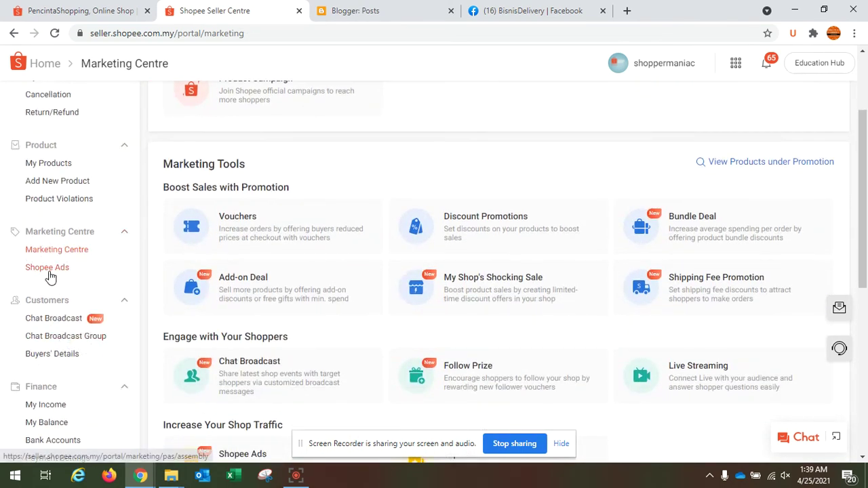
click(51, 271)
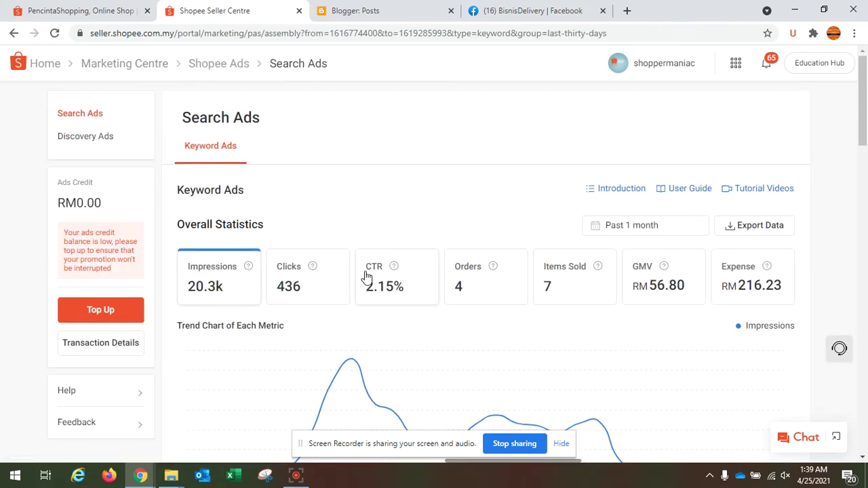
Examine the keyword ads' overall statistics and impressions trend for the past month, and compare impressions, clicks, CTR and orders per product.
scroll(365, 276, down, 2)
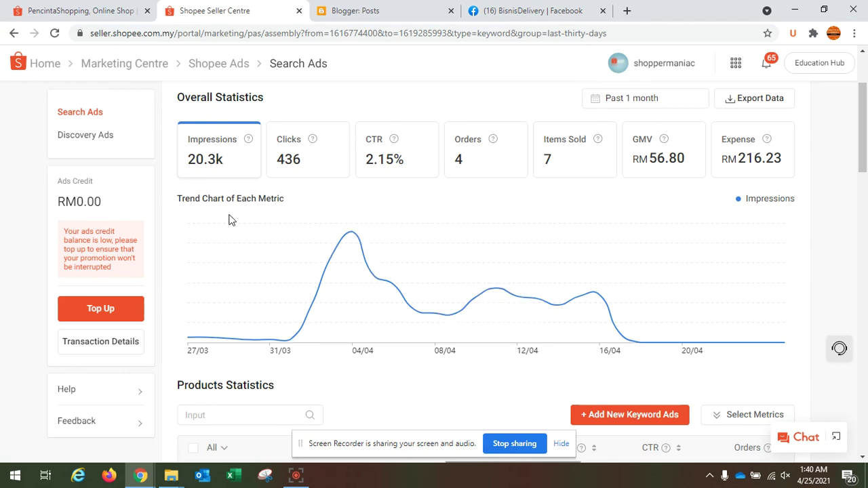
scroll(252, 271, down, 5)
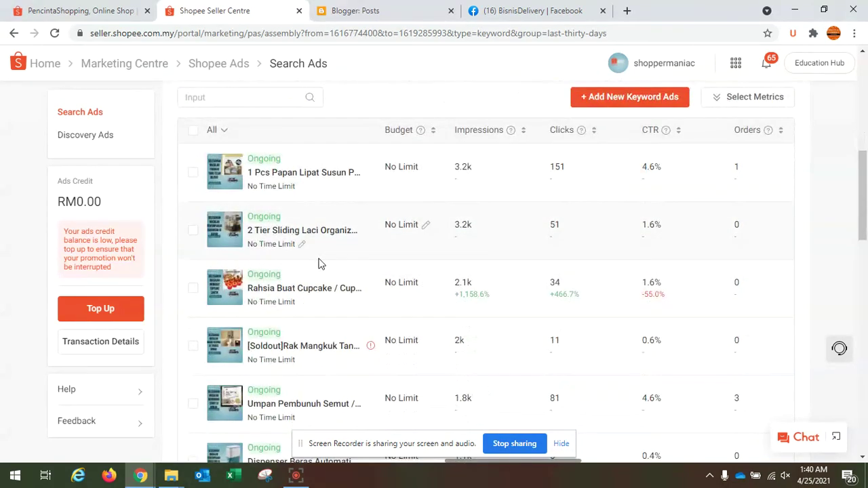
scroll(320, 263, down, 15)
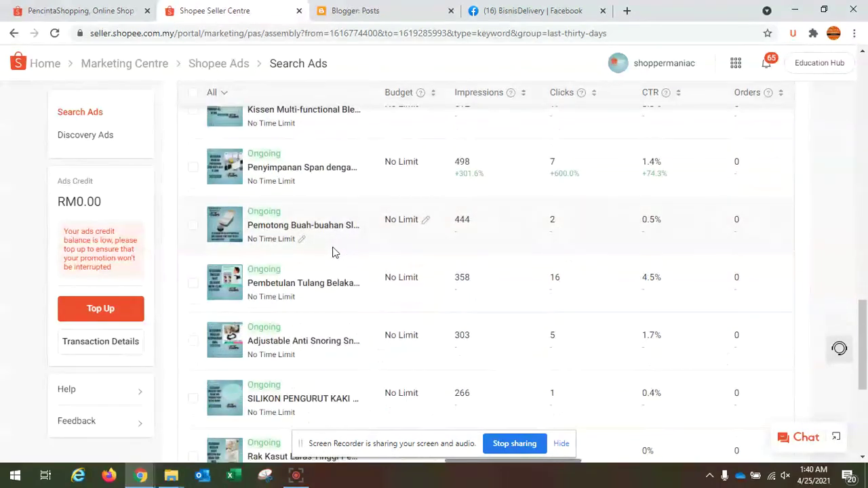
scroll(332, 252, down, 1)
scroll(332, 252, up, 12)
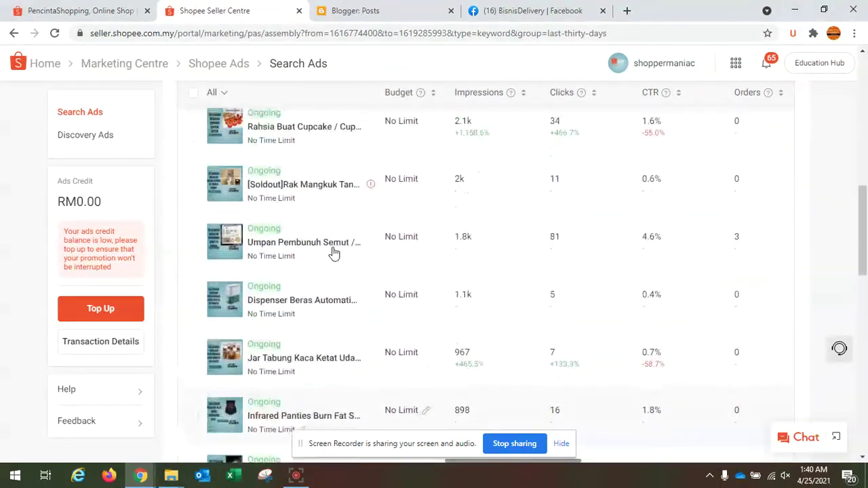
scroll(332, 252, down, 5)
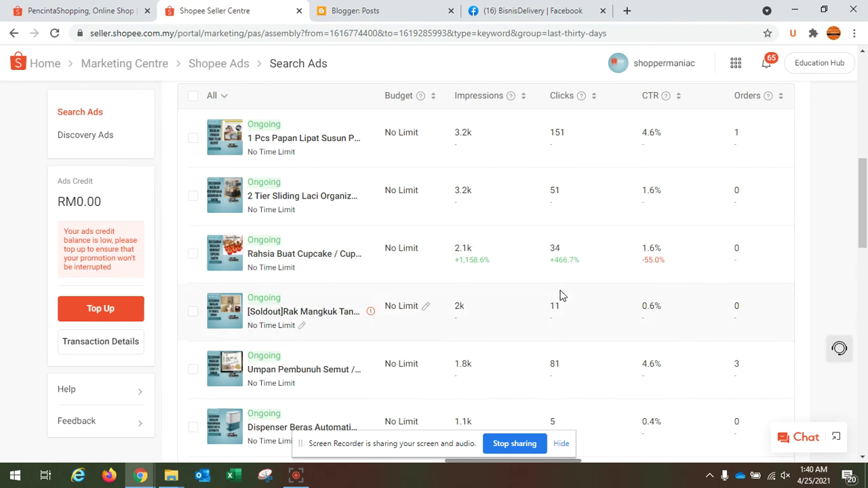
scroll(562, 288, up, 3)
scroll(562, 288, up, 4)
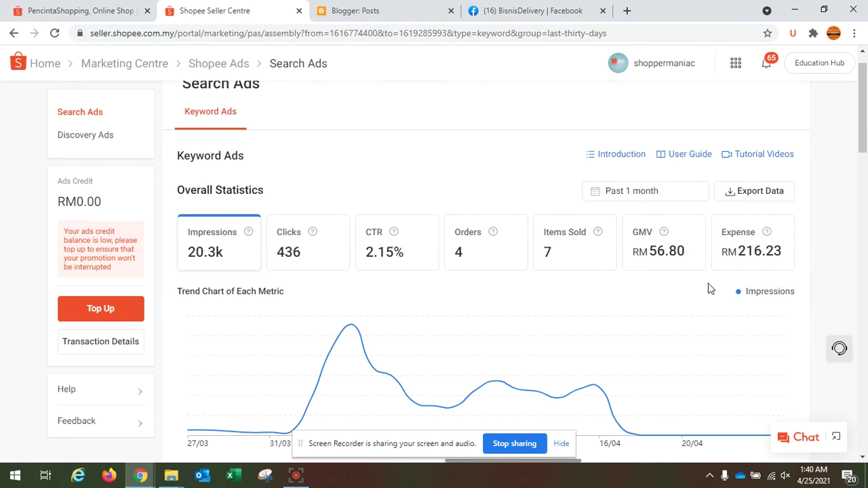
scroll(419, 315, down, 1)
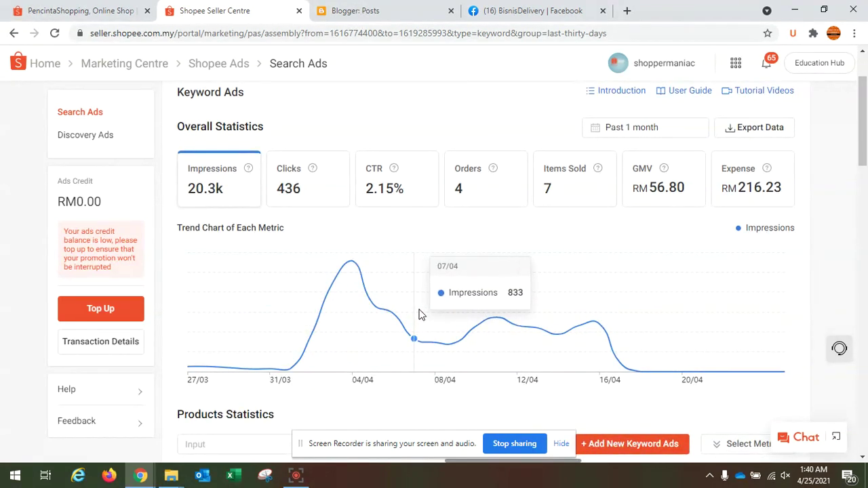